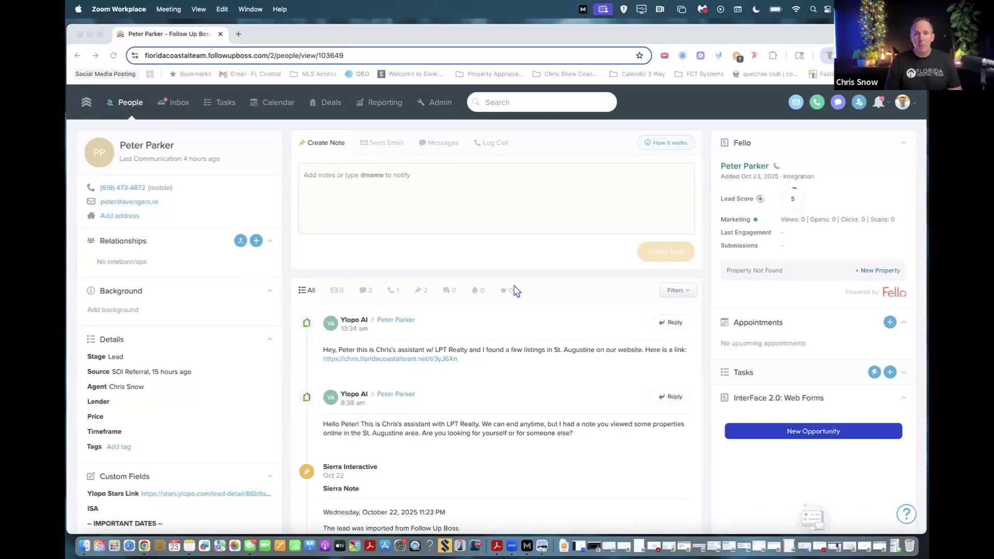
Start a new opportunity for the lead in the Buyers pipeline.
{"action": "left_click", "coordinate": [774, 245]}
{"action": "scroll", "coordinate": [774, 244], "scroll_direction": "down", "scroll_amount": 3}
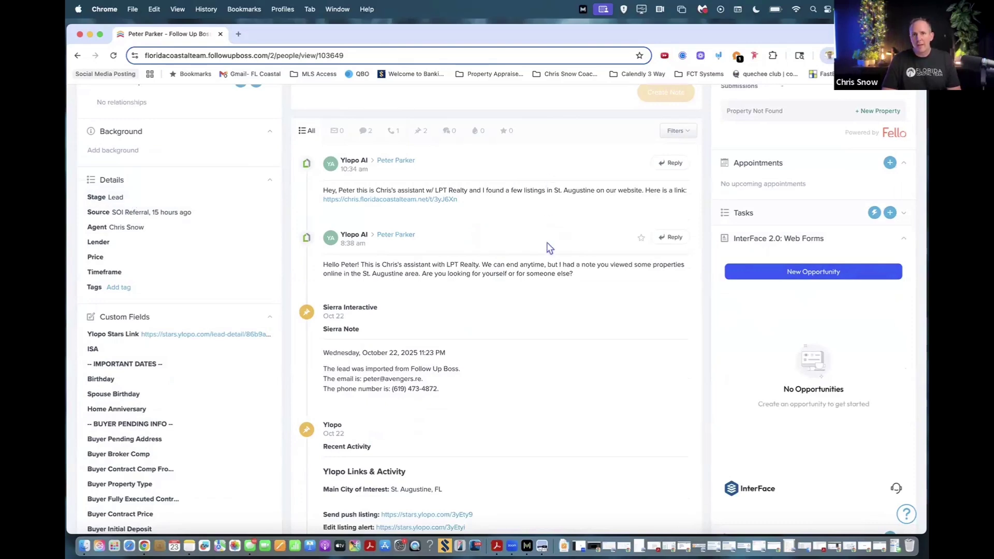
{"action": "left_click", "coordinate": [801, 271]}
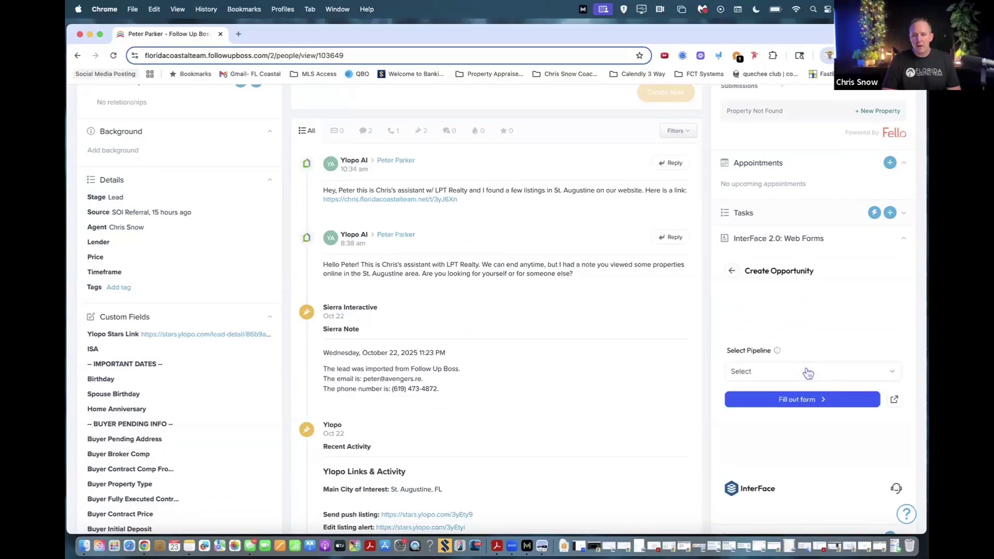
{"action": "left_click", "coordinate": [808, 371]}
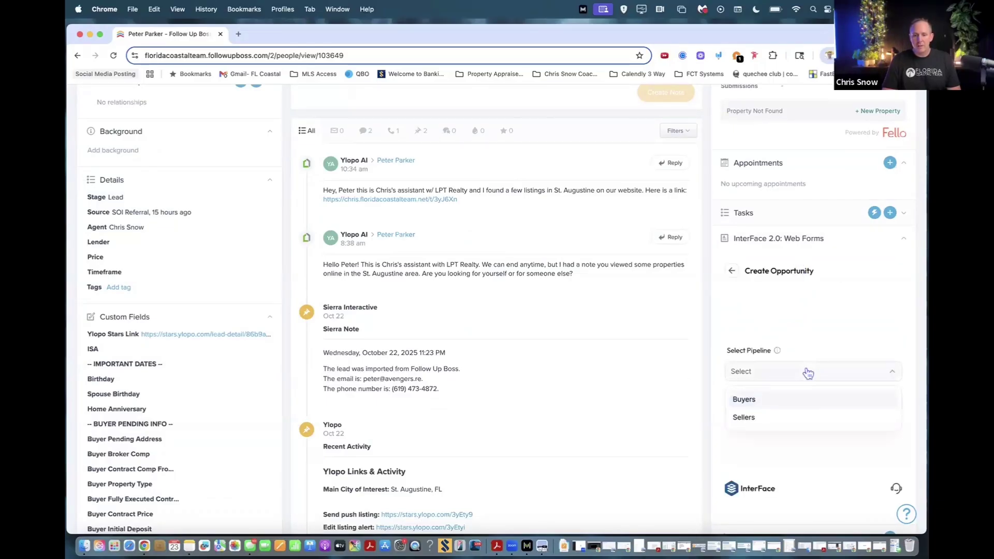
{"action": "left_click", "coordinate": [763, 401]}
Select the Appointment Form Buyer and bring it up for filling out.
{"action": "scroll", "coordinate": [786, 335], "scroll_direction": "down", "scroll_amount": 5}
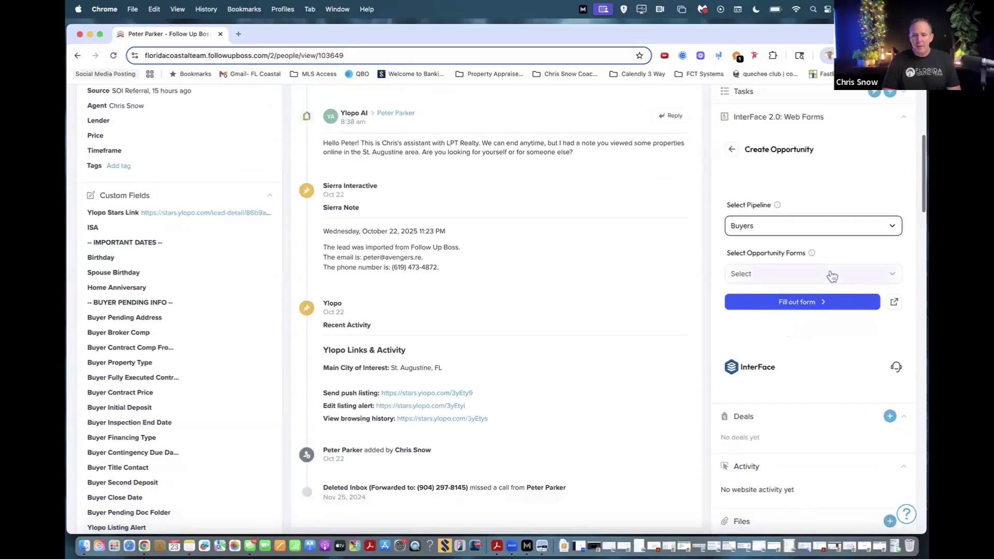
{"action": "left_click", "coordinate": [832, 276]}
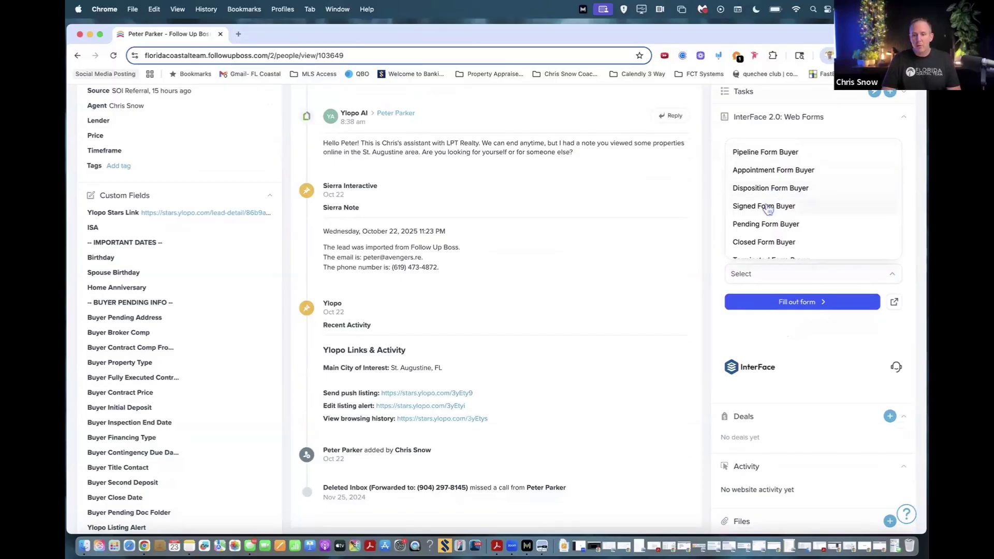
{"action": "left_click", "coordinate": [768, 172]}
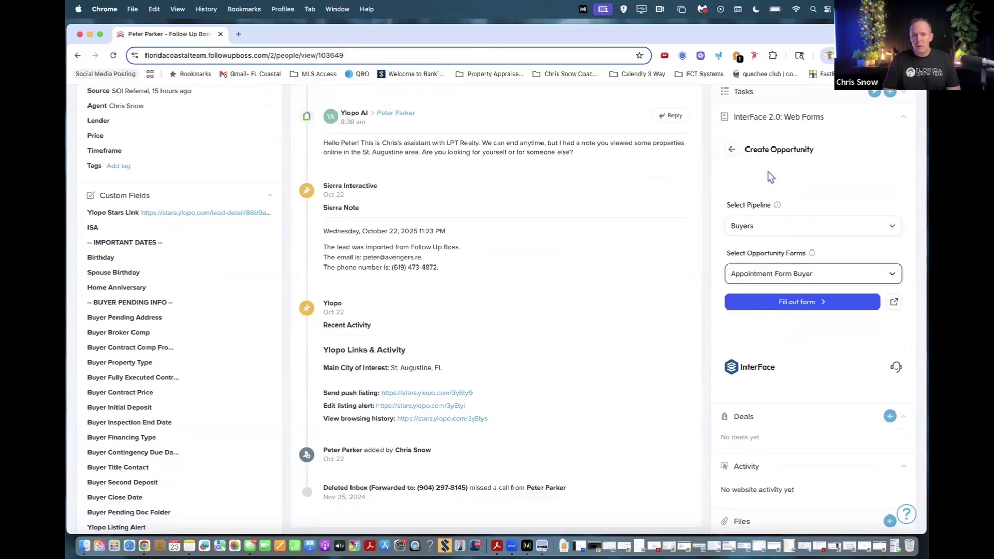
{"action": "left_click", "coordinate": [807, 305]}
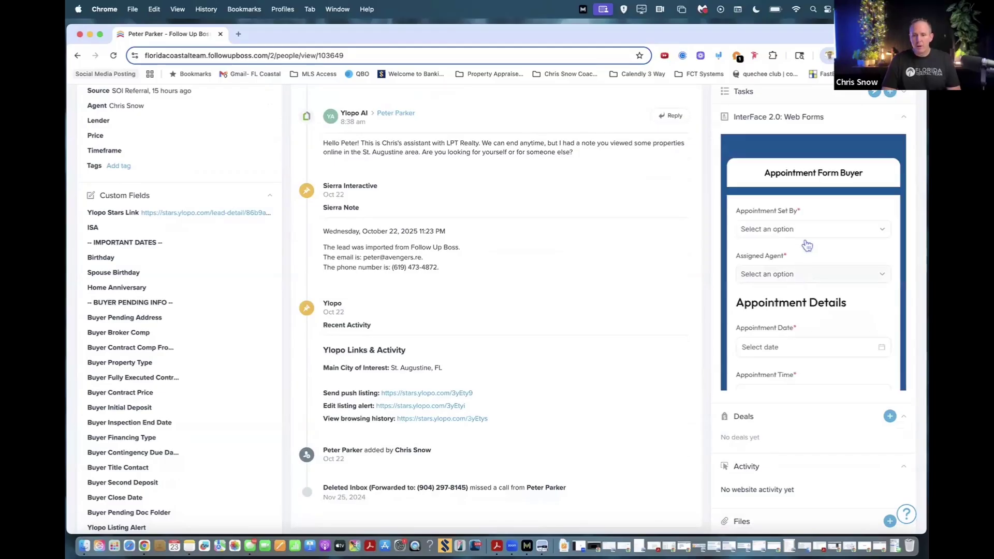
Mark the appointment as set by OSA and assign the agent.
{"action": "left_click", "coordinate": [807, 234]}
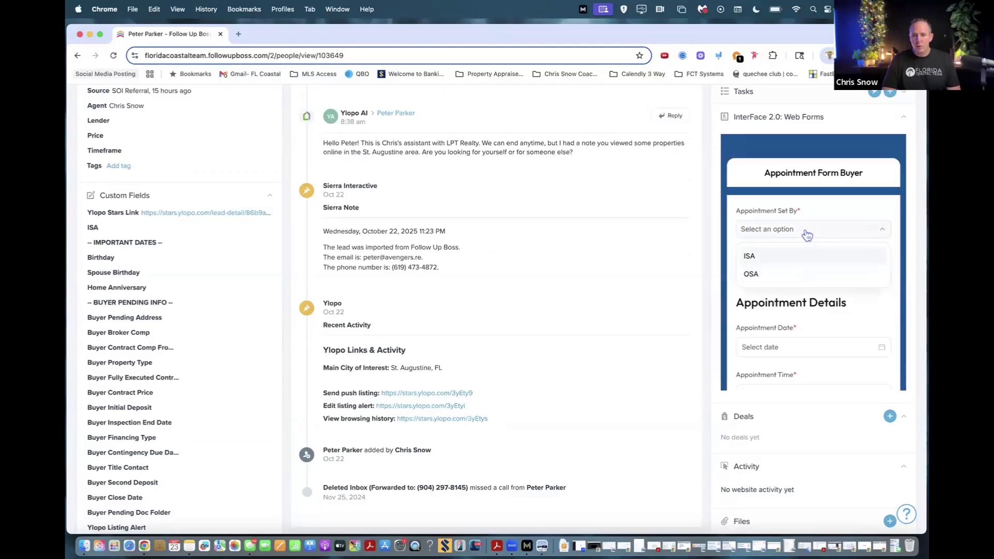
{"action": "left_click", "coordinate": [760, 275]}
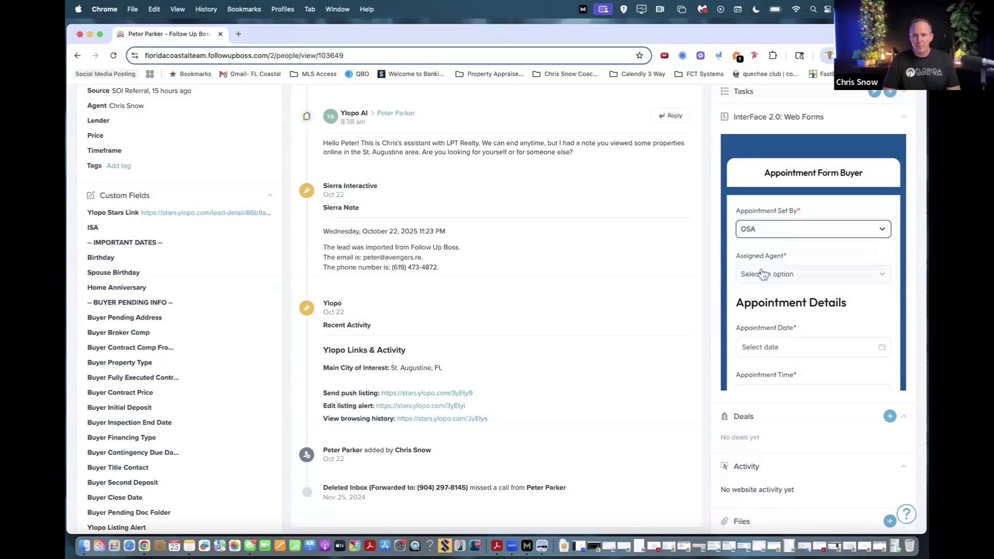
{"action": "left_click", "coordinate": [783, 274]}
{"action": "scroll", "coordinate": [783, 222], "scroll_direction": "down", "scroll_amount": 3}
{"action": "left_click", "coordinate": [779, 247]}
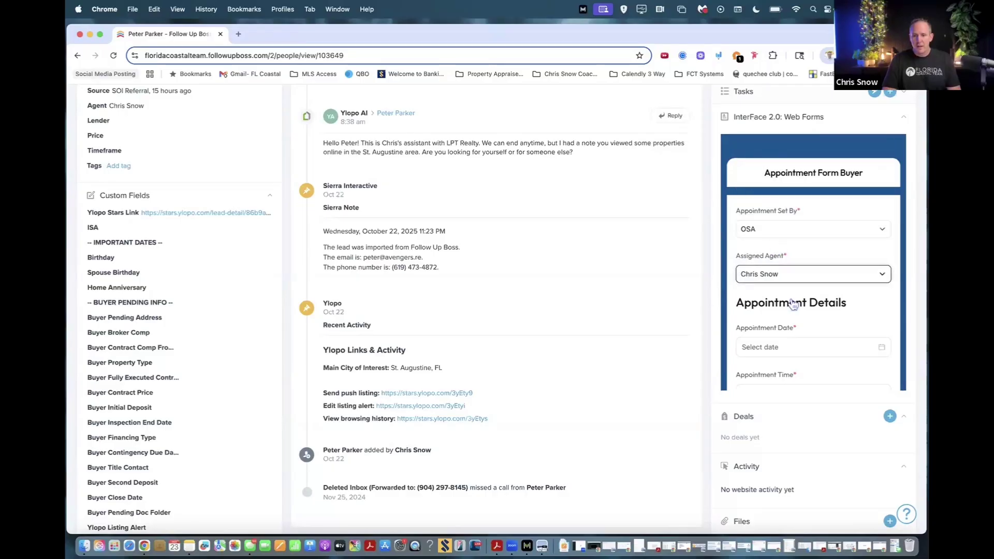
{"action": "scroll", "coordinate": [793, 306], "scroll_direction": "down", "scroll_amount": 3}
Schedule the appointment for 10/23/2025 at 5:00 PM.
{"action": "left_click", "coordinate": [796, 251]}
{"action": "left_click", "coordinate": [826, 369]}
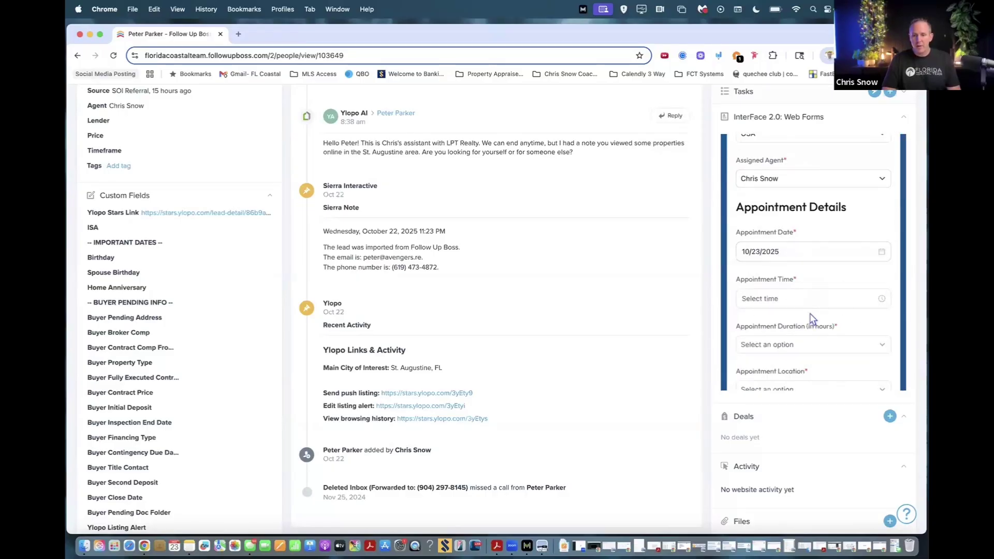
{"action": "left_click", "coordinate": [815, 298]}
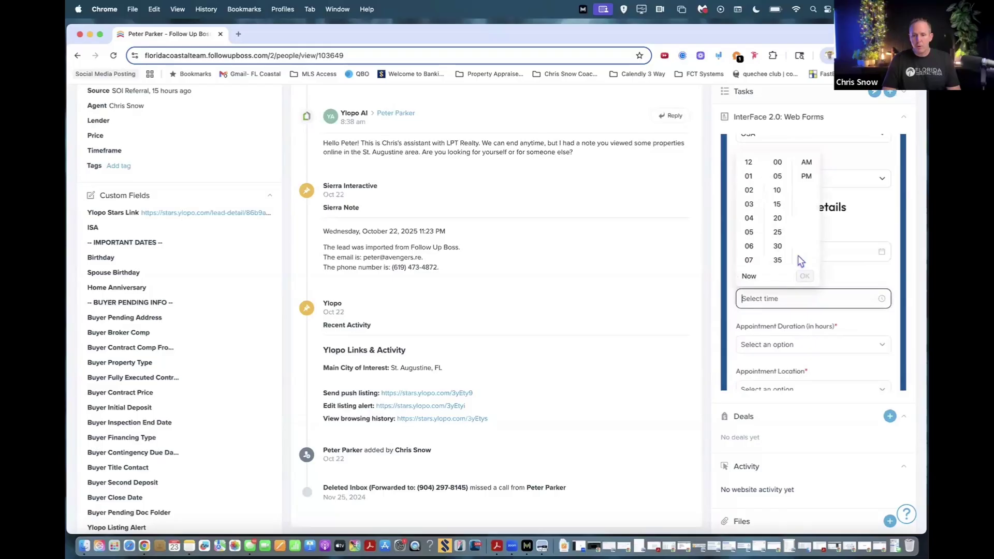
{"action": "left_click", "coordinate": [755, 231]}
{"action": "left_click", "coordinate": [806, 177]}
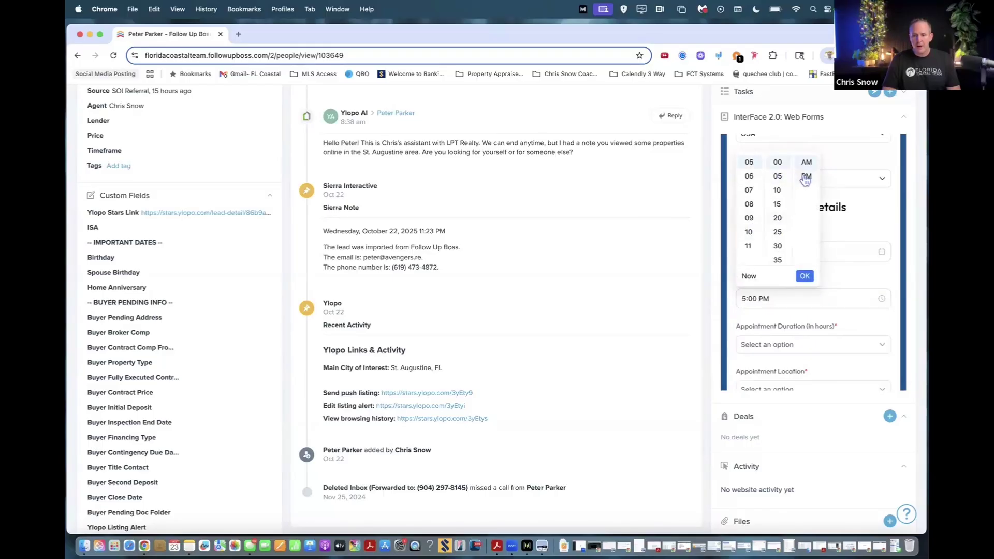
{"action": "left_click", "coordinate": [805, 276]}
{"action": "scroll", "coordinate": [795, 319], "scroll_direction": "down", "scroll_amount": 3}
Set a 1-hour duration, Zoom location and type 'Zoom Call - Search setup and Map Tour'.
{"action": "left_click", "coordinate": [786, 245]}
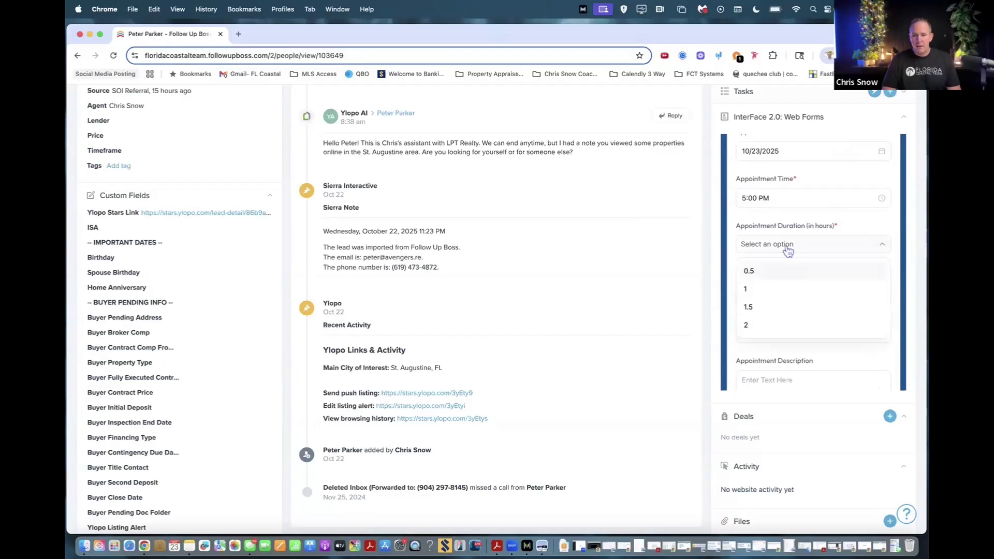
{"action": "left_click", "coordinate": [764, 292]}
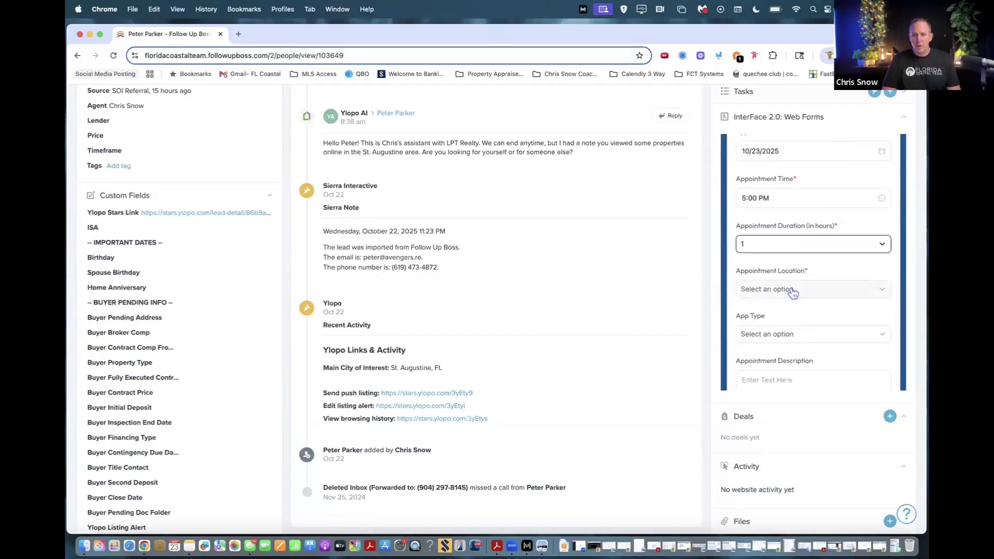
{"action": "left_click", "coordinate": [793, 292]}
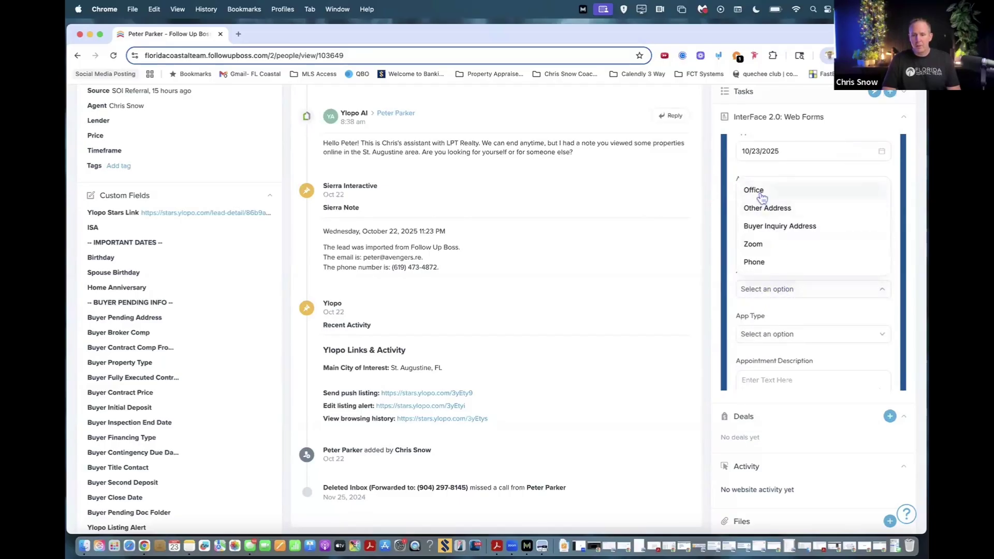
{"action": "left_click", "coordinate": [765, 248]}
{"action": "scroll", "coordinate": [781, 270], "scroll_direction": "down", "scroll_amount": 2}
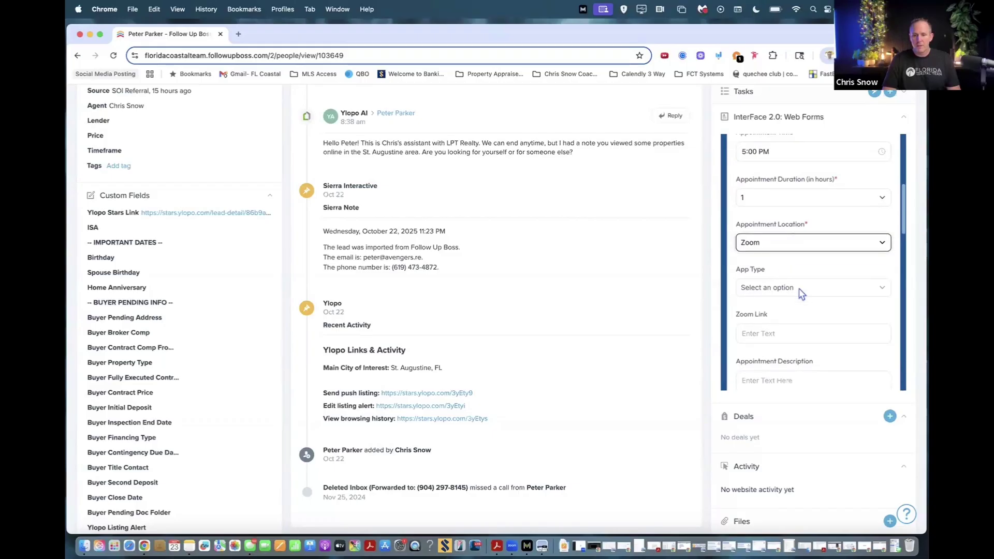
{"action": "left_click", "coordinate": [789, 288]}
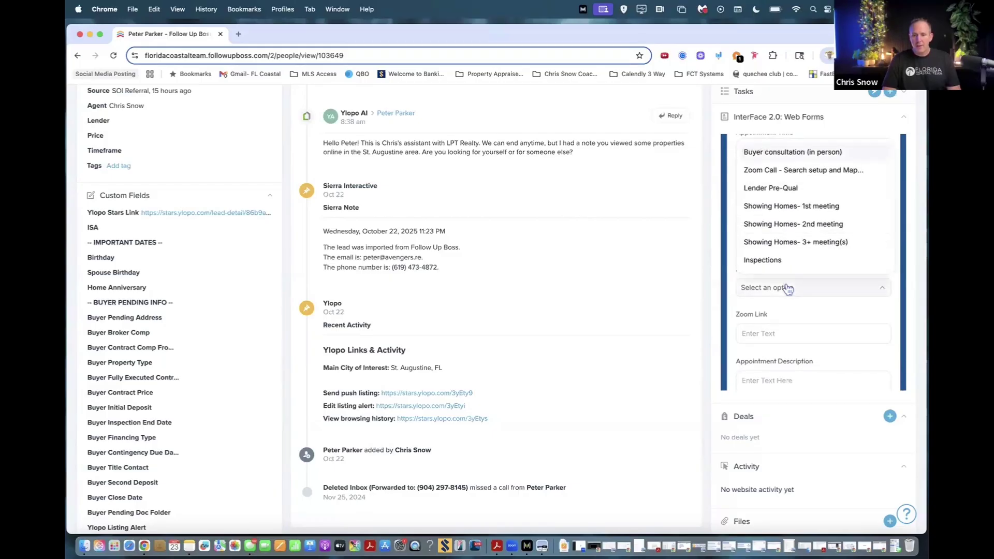
{"action": "left_click", "coordinate": [796, 171]}
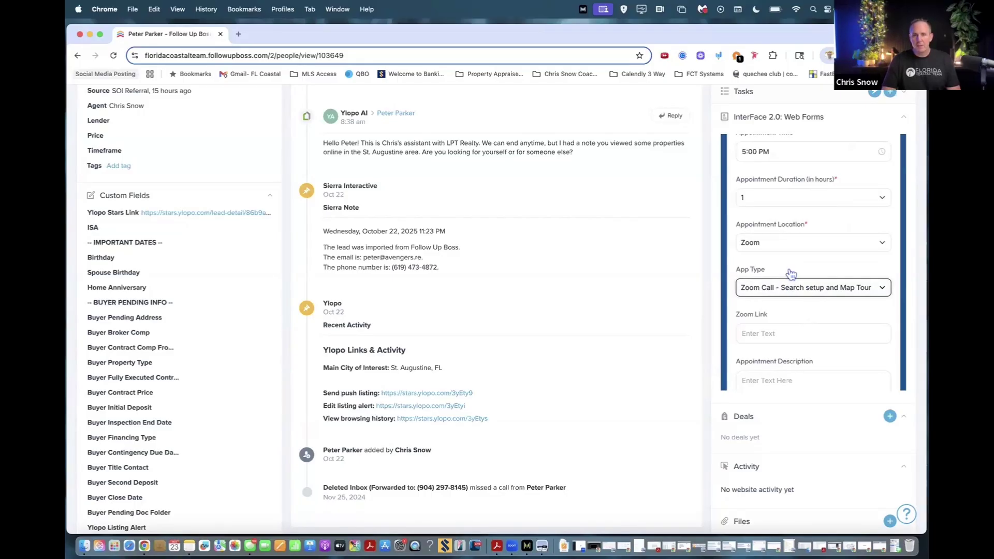
{"action": "scroll", "coordinate": [774, 293], "scroll_direction": "down", "scroll_amount": 2}
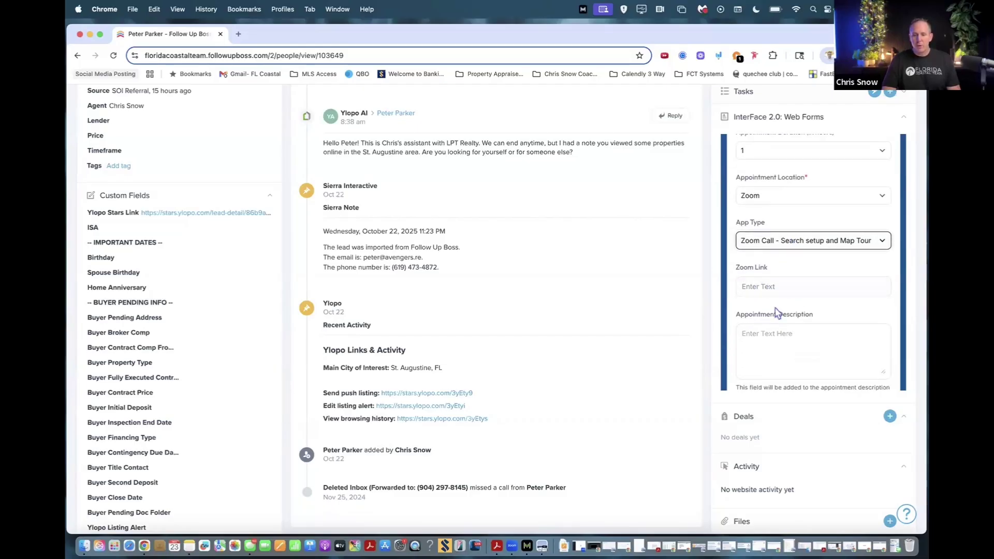
{"action": "left_click", "coordinate": [766, 337]}
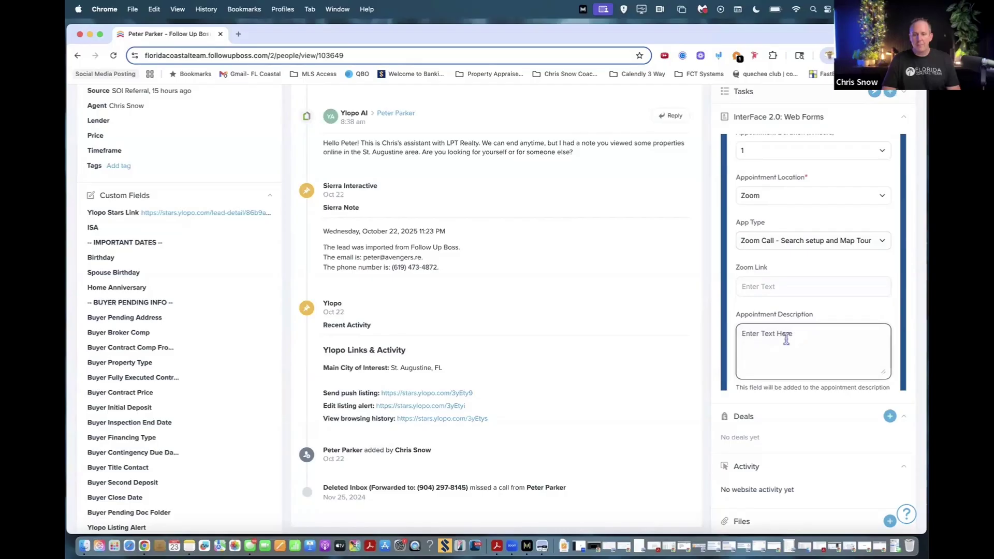
{"action": "left_click", "coordinate": [766, 289]}
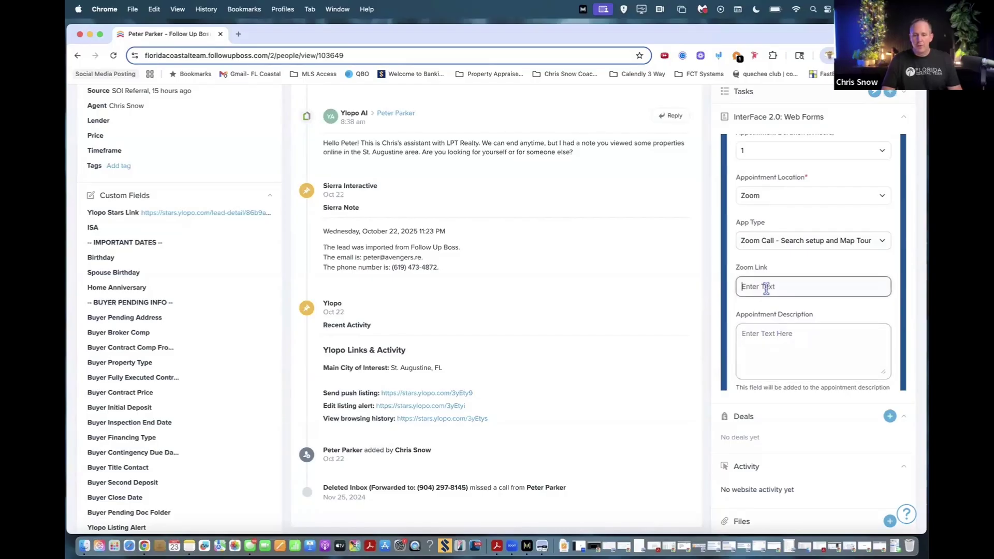
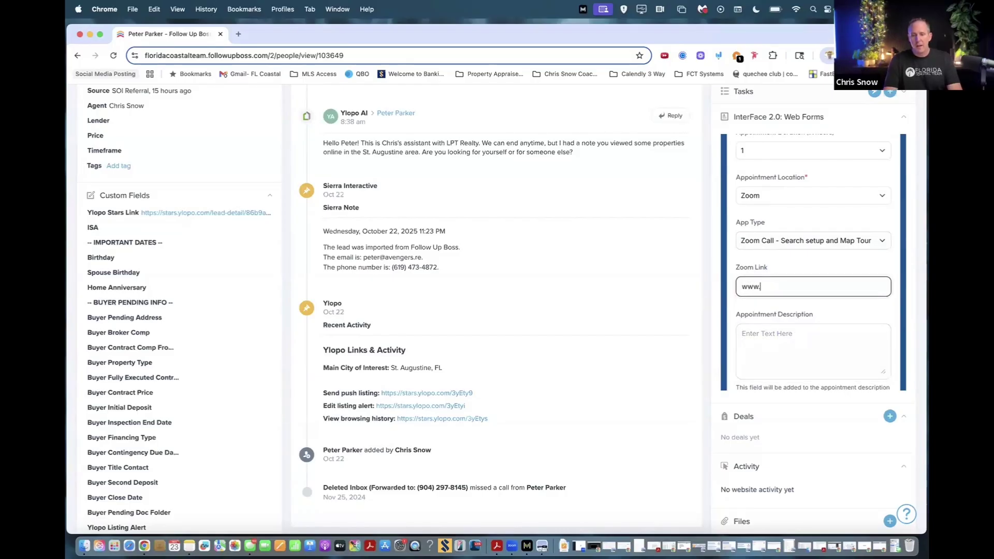
{"action": "key", "text": "Tab"}
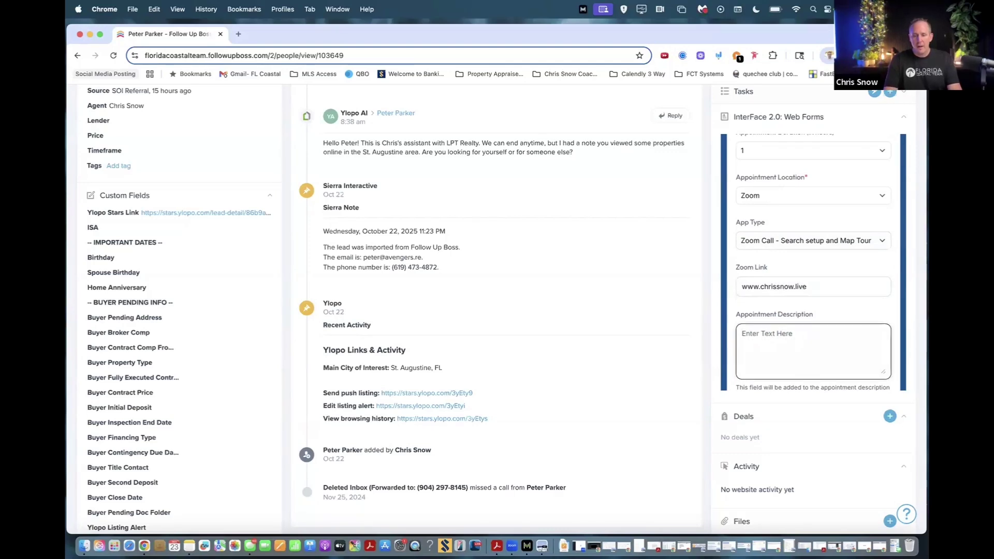
{"action": "type", "text": "We will disc"}
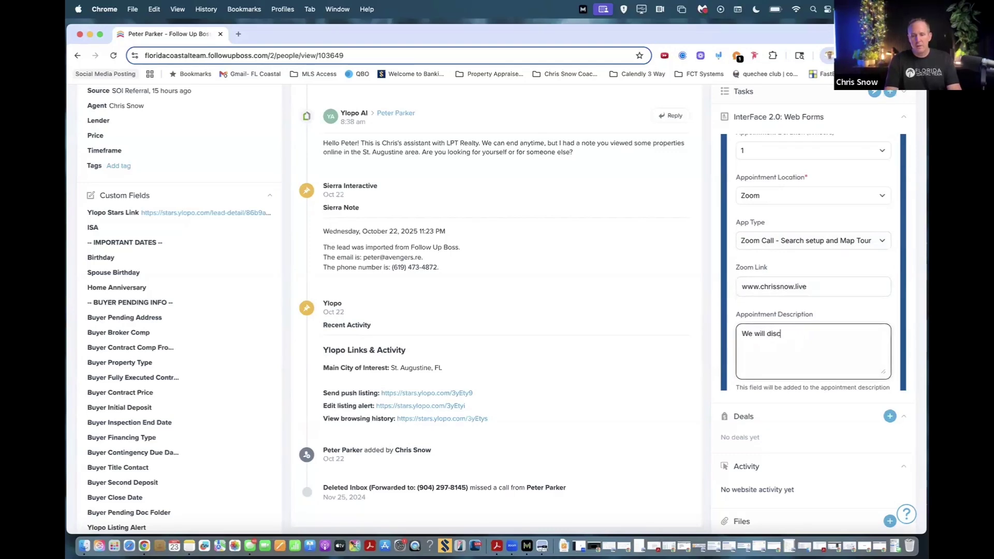
{"action": "type", "text": "uss the map of St August"}
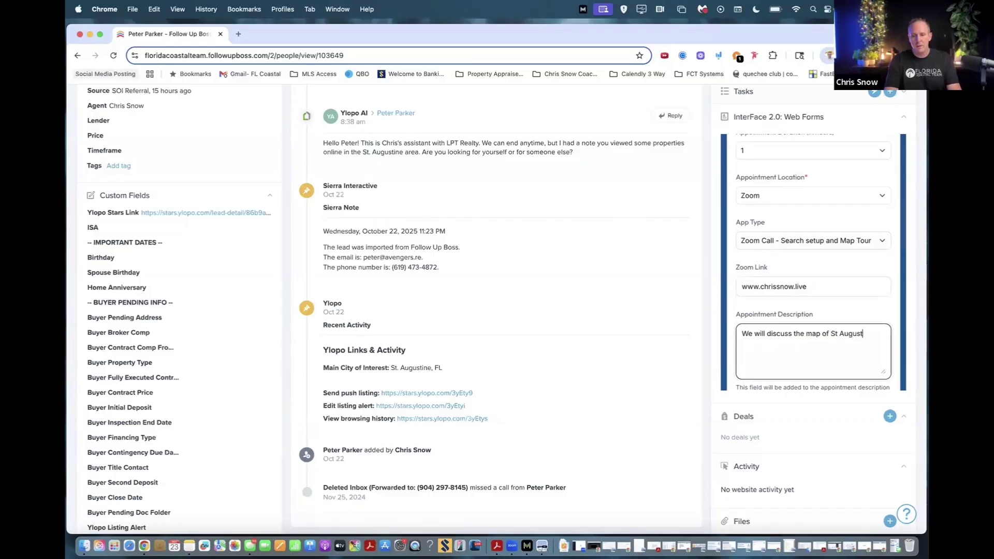
{"action": "type", "text": "ine FL"}
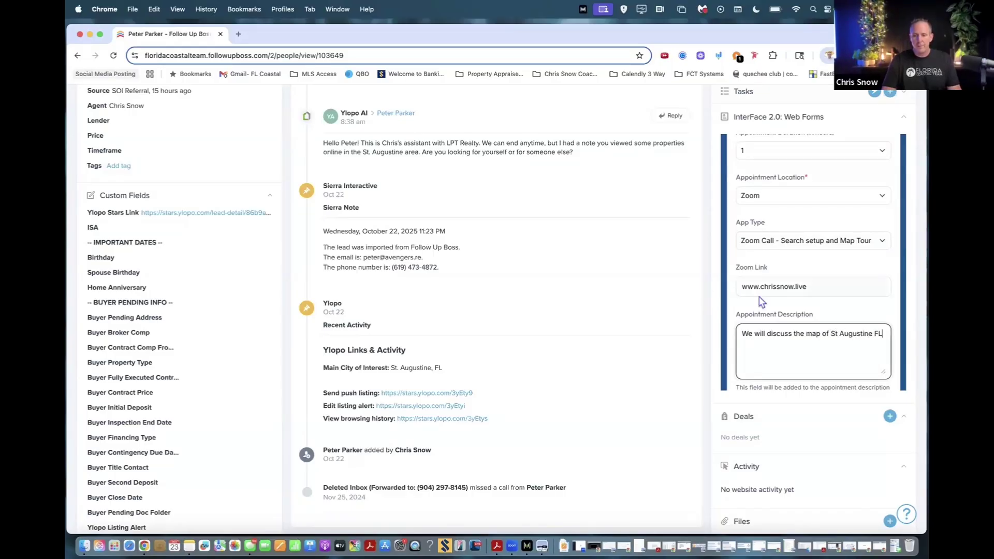
{"action": "scroll", "coordinate": [790, 306], "scroll_direction": "down", "scroll_amount": 2}
{"action": "scroll", "coordinate": [798, 310], "scroll_direction": "down", "scroll_amount": 5}
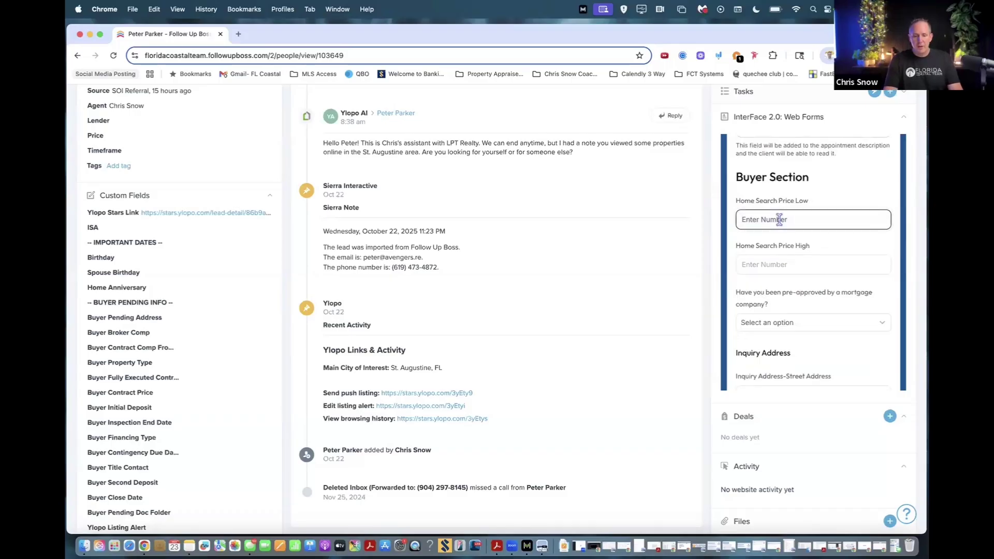
Set the price range to 500000–600000 and pre-approved to Yes.
{"action": "type", "text": "500000"}
{"action": "key", "text": "Tab"}
{"action": "type", "text": "60000"}
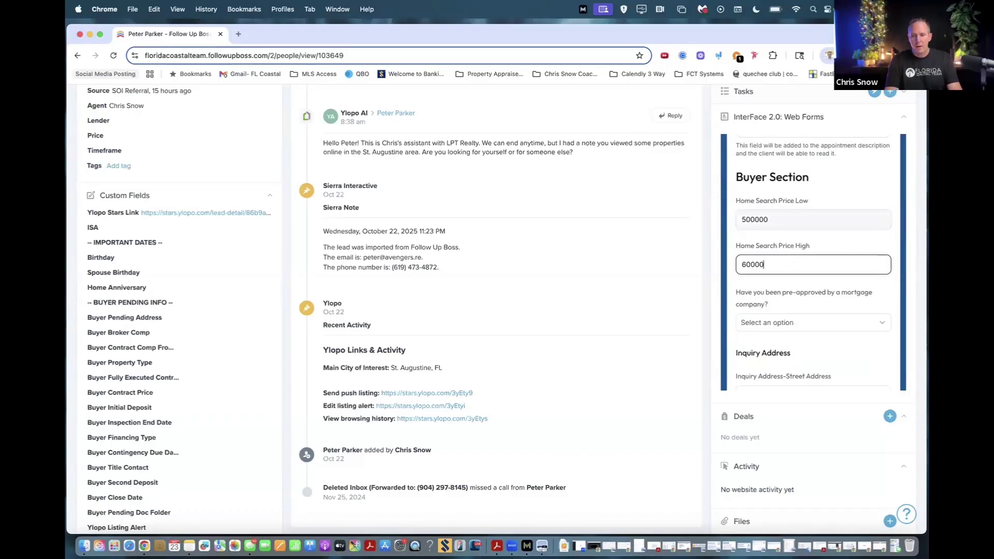
{"action": "type", "text": "0"}
{"action": "left_click", "coordinate": [800, 329]}
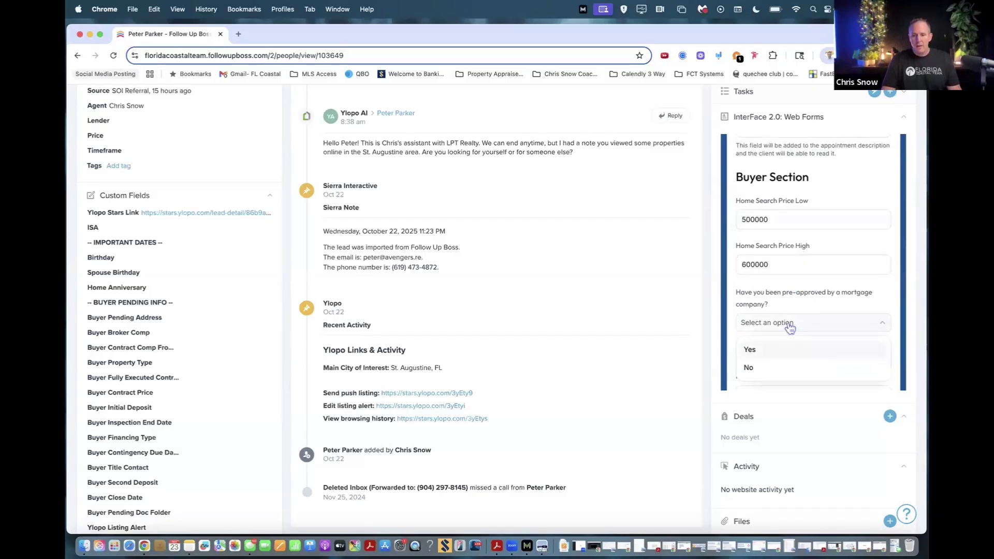
{"action": "left_click", "coordinate": [763, 351]}
{"action": "scroll", "coordinate": [774, 336], "scroll_direction": "down", "scroll_amount": 3}
Fill the inquiry street, second line and city with 'test', and notes with 'None'.
{"action": "left_click", "coordinate": [768, 277]}
{"action": "type", "text": "test"}
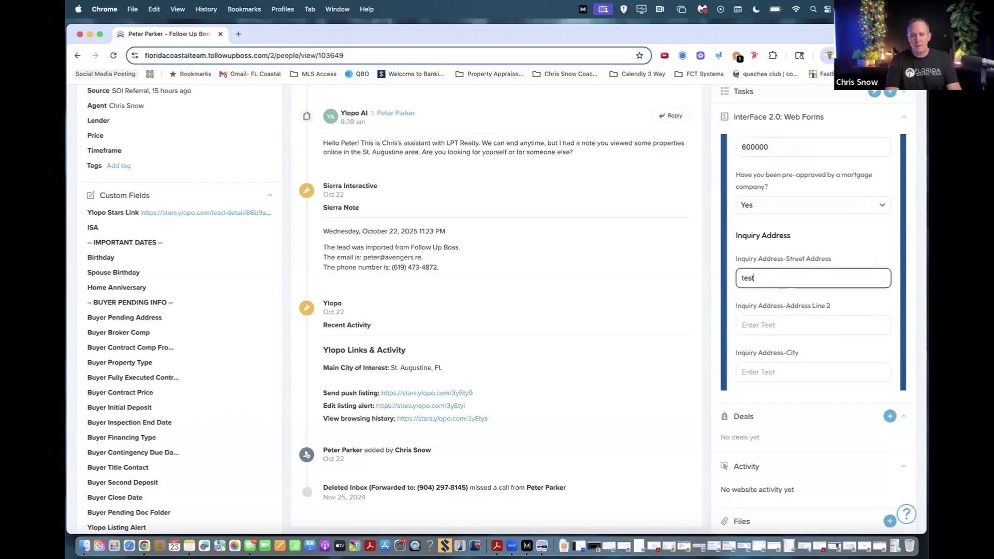
{"action": "left_click", "coordinate": [813, 325]}
{"action": "type", "text": "test"}
{"action": "left_click", "coordinate": [813, 372]}
{"action": "type", "text": "test"}
{"action": "scroll", "coordinate": [765, 342], "scroll_direction": "down", "scroll_amount": 5}
{"action": "left_click", "coordinate": [765, 342]}
{"action": "type", "text": "None"}
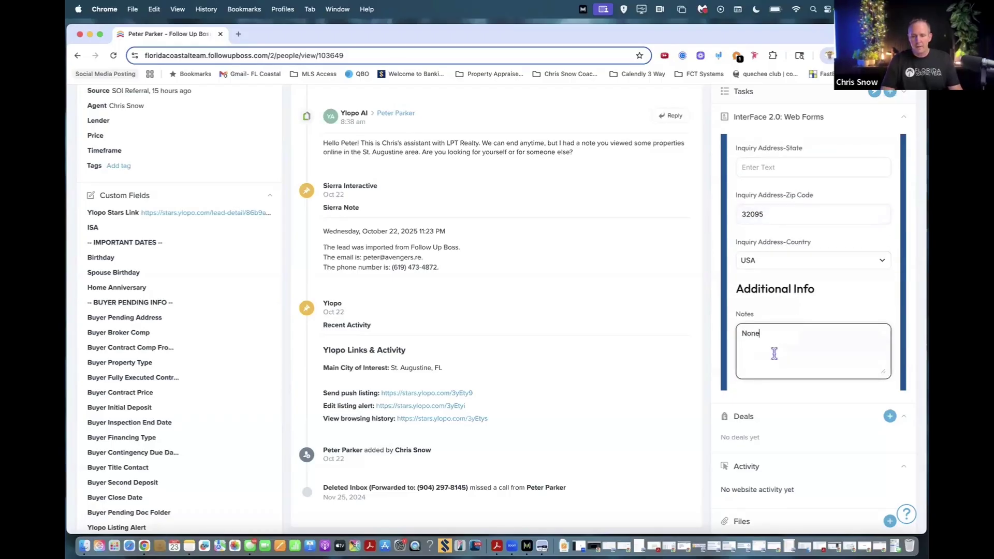
{"action": "scroll", "coordinate": [772, 348], "scroll_direction": "down", "scroll_amount": 3}
Submit the Appointment Form Buyer and scroll up to the new timeline entry.
{"action": "left_click", "coordinate": [855, 305]}
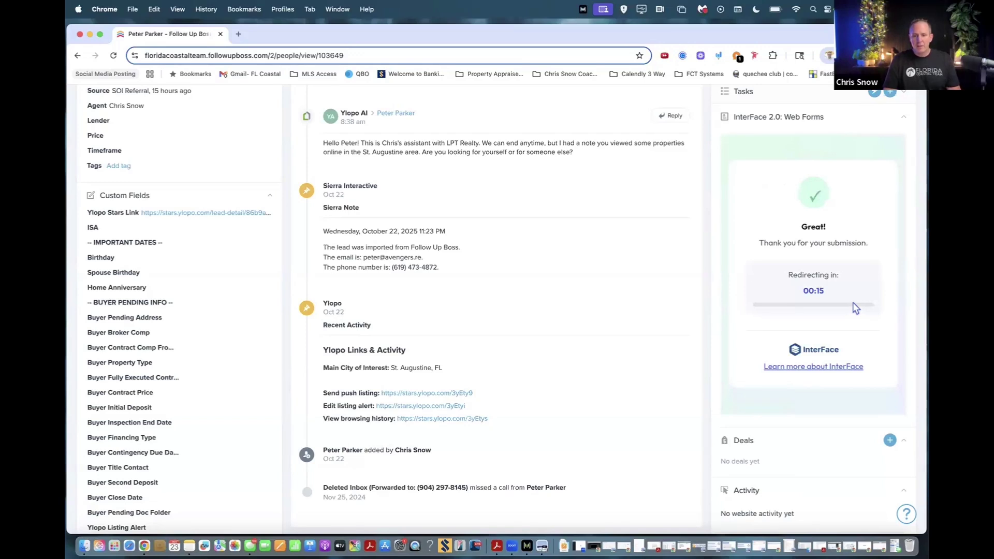
{"action": "scroll", "coordinate": [402, 189], "scroll_direction": "up", "scroll_amount": 3}
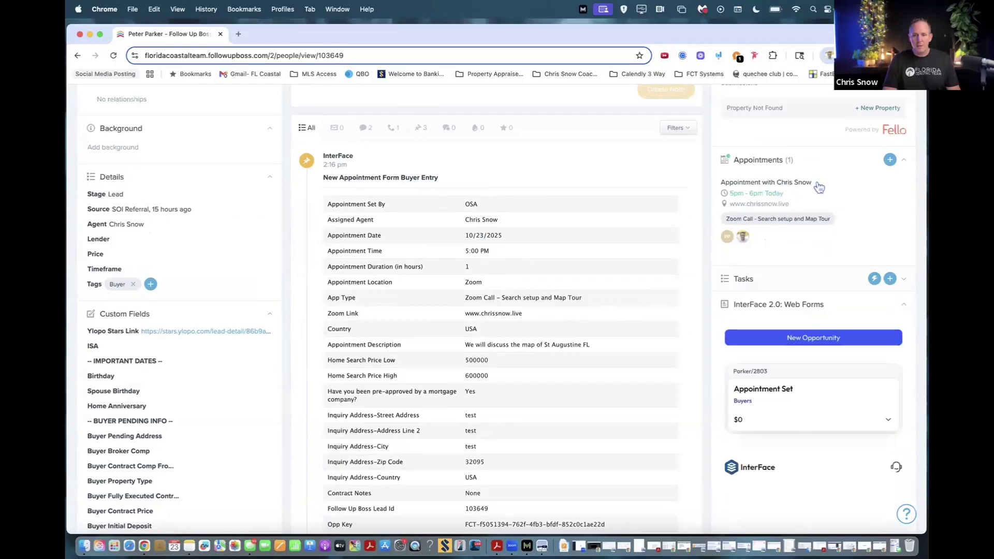
Scroll through Parker's record to review stage, Buyer tag, appointment and Appointment Set deal.
{"action": "scroll", "coordinate": [779, 310], "scroll_direction": "down", "scroll_amount": 3}
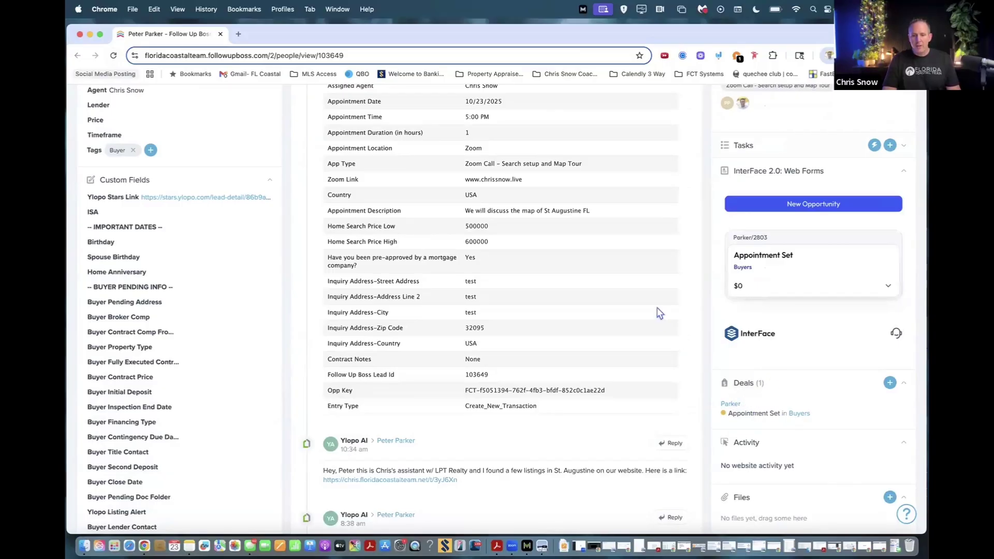
{"action": "scroll", "coordinate": [580, 266], "scroll_direction": "up", "scroll_amount": 3}
{"action": "scroll", "coordinate": [580, 266], "scroll_direction": "up", "scroll_amount": 2}
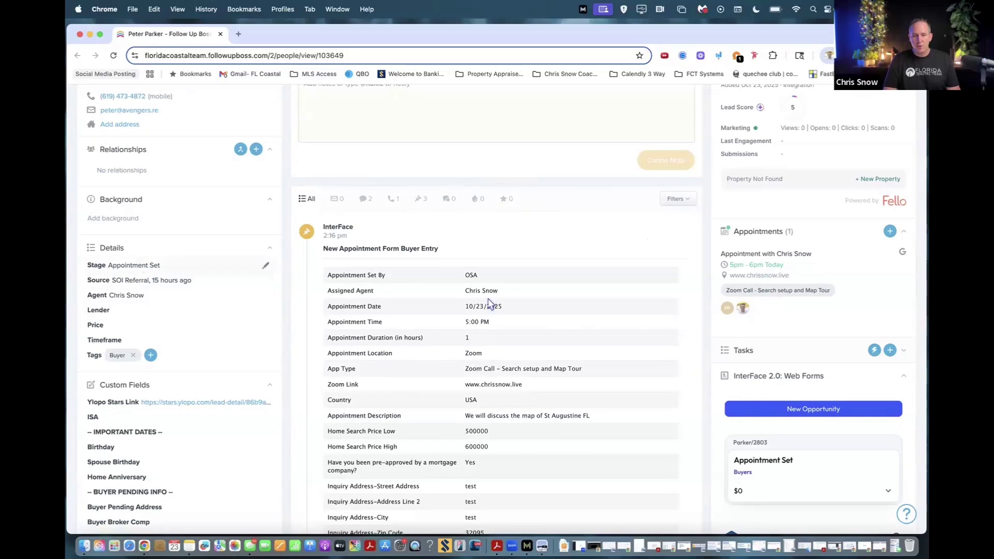
{"action": "scroll", "coordinate": [778, 343], "scroll_direction": "down", "scroll_amount": 5}
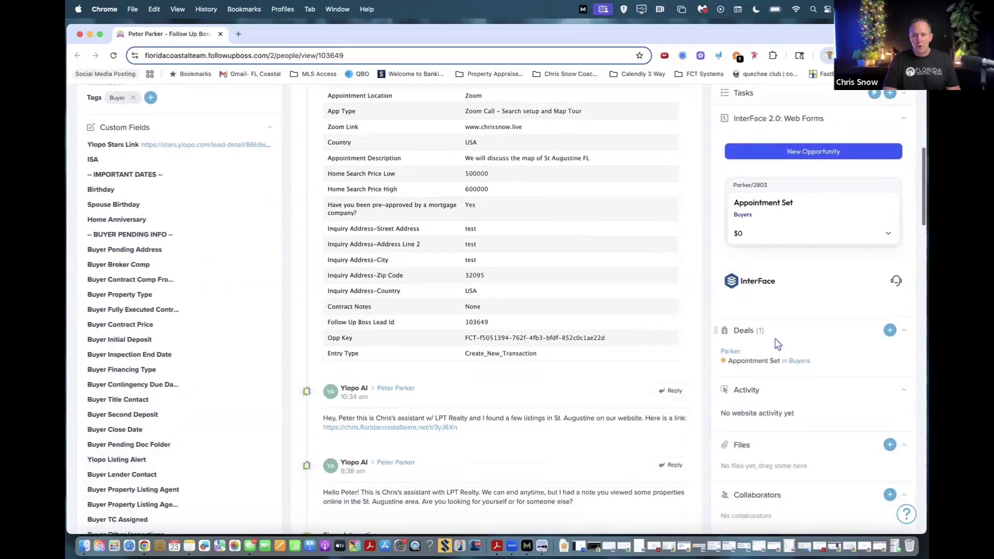
{"action": "scroll", "coordinate": [778, 343], "scroll_direction": "down", "scroll_amount": 1}
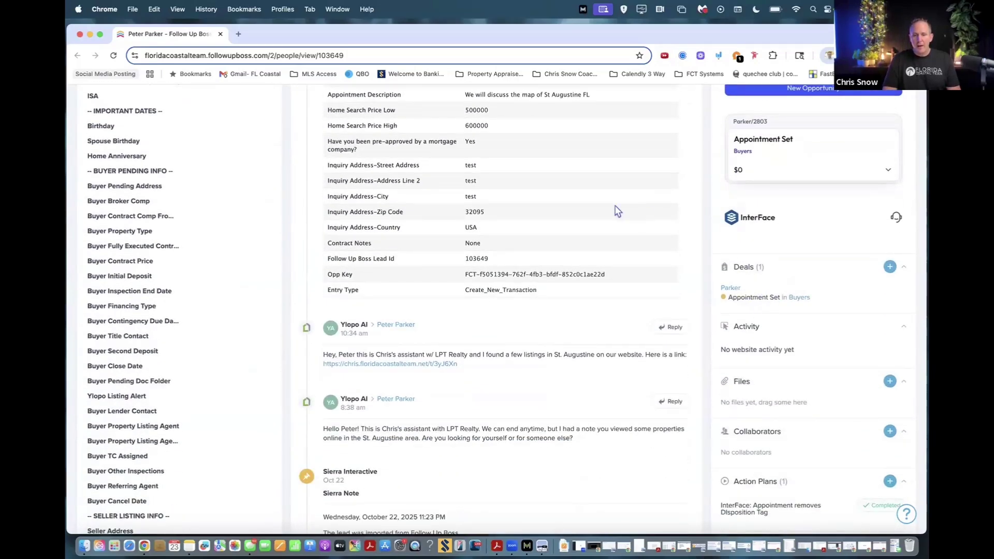
{"action": "scroll", "coordinate": [618, 211], "scroll_direction": "up", "scroll_amount": 2}
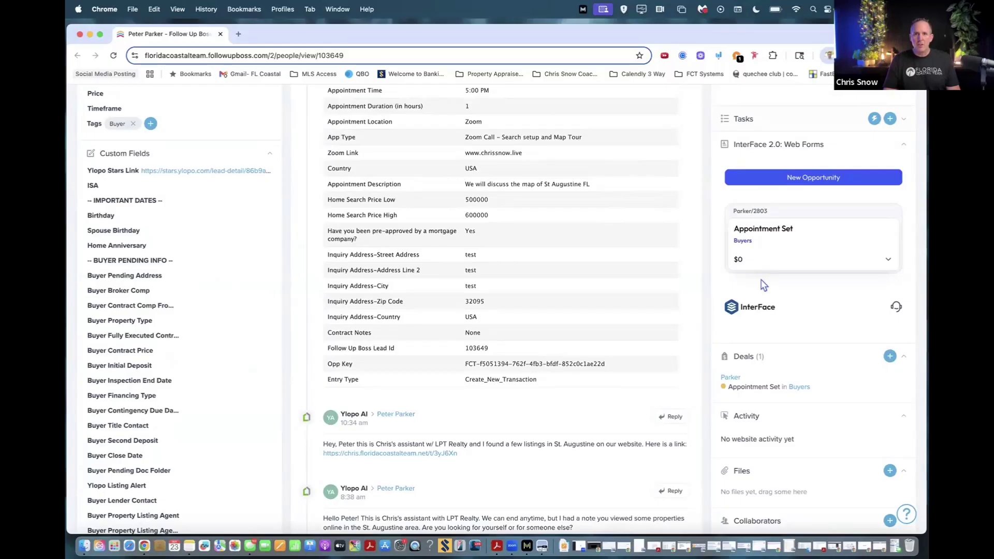
{"action": "scroll", "coordinate": [649, 250], "scroll_direction": "up", "scroll_amount": 5}
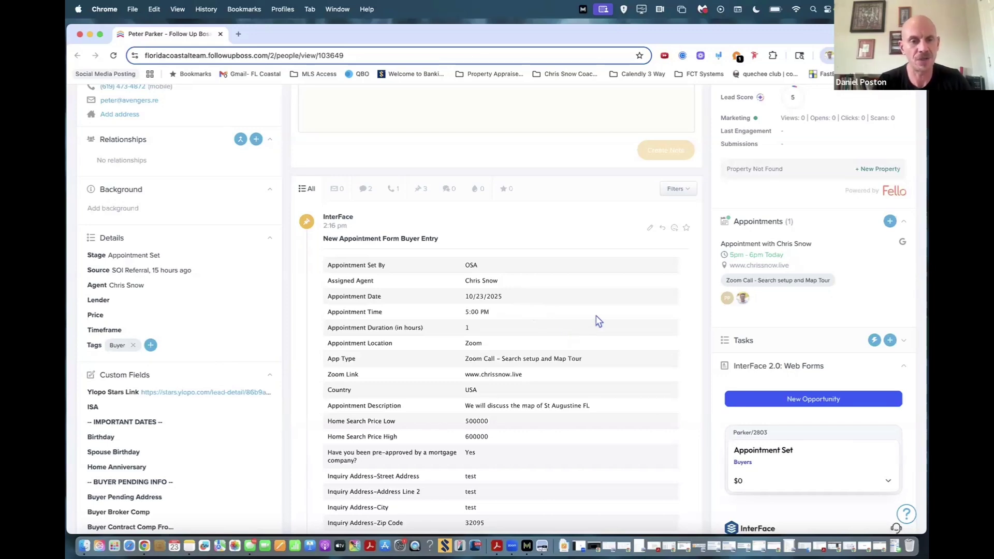
{"action": "scroll", "coordinate": [784, 304], "scroll_direction": "down", "scroll_amount": 4}
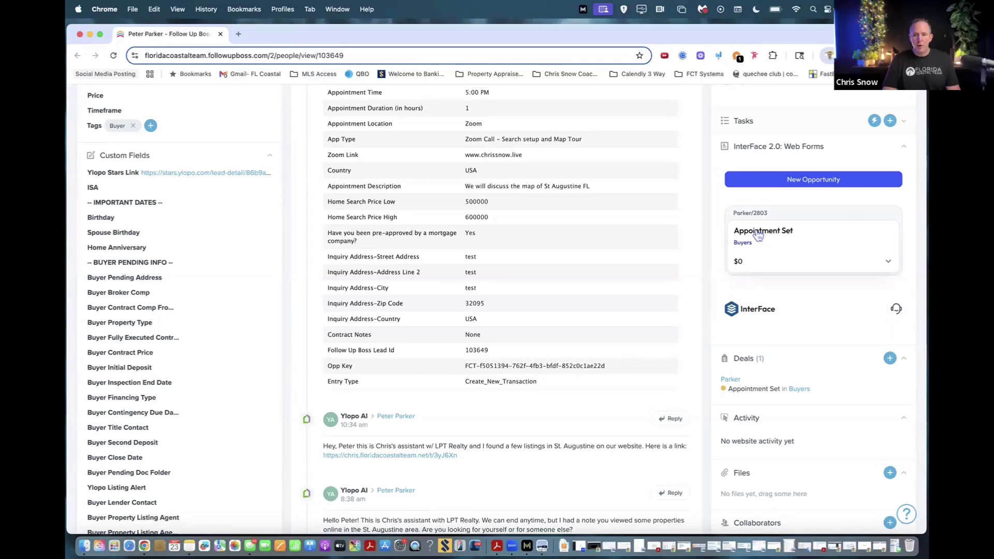
From the Appointment Set opportunity, bring up the Disposition Form Buyer.
{"action": "left_click", "coordinate": [758, 235]}
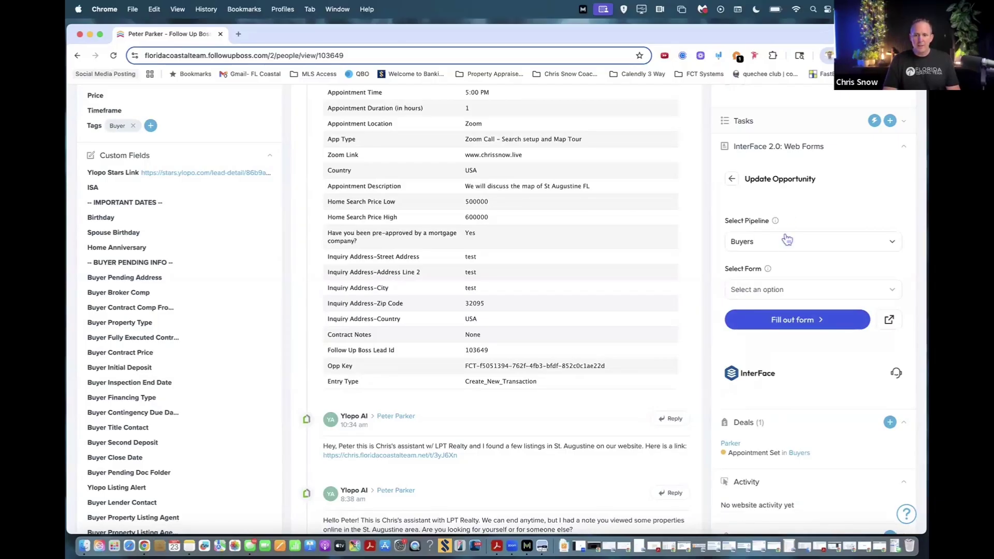
{"action": "left_click", "coordinate": [794, 289]}
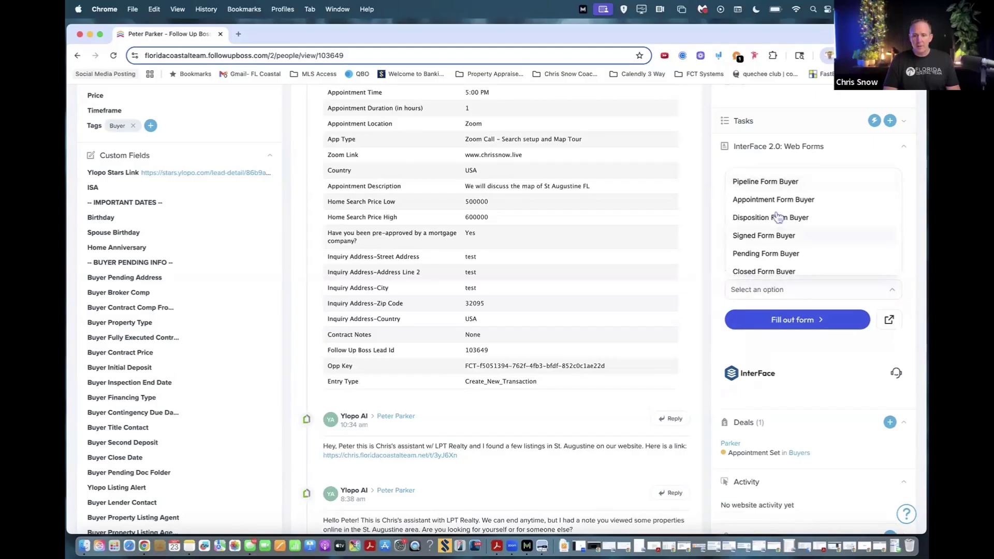
{"action": "left_click", "coordinate": [777, 218]}
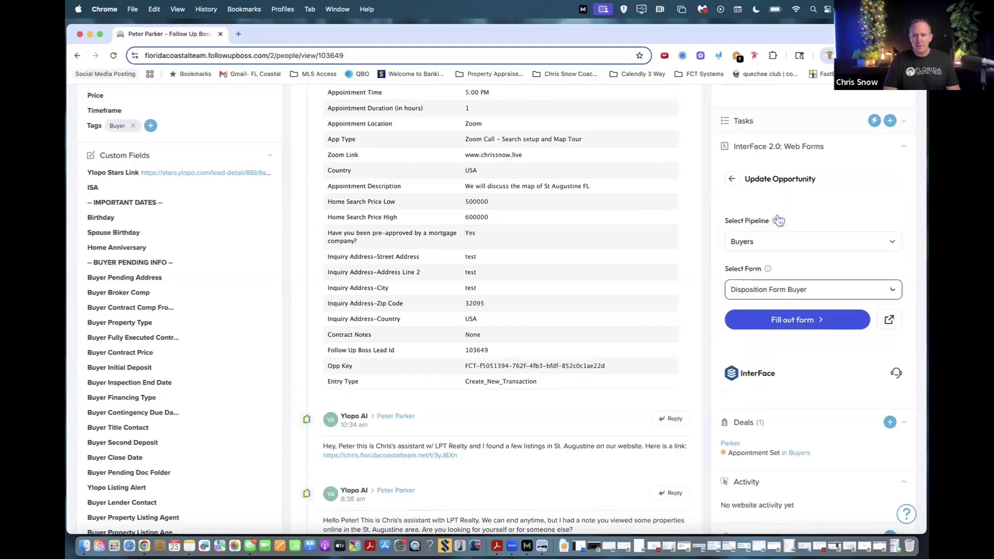
{"action": "left_click", "coordinate": [804, 326]}
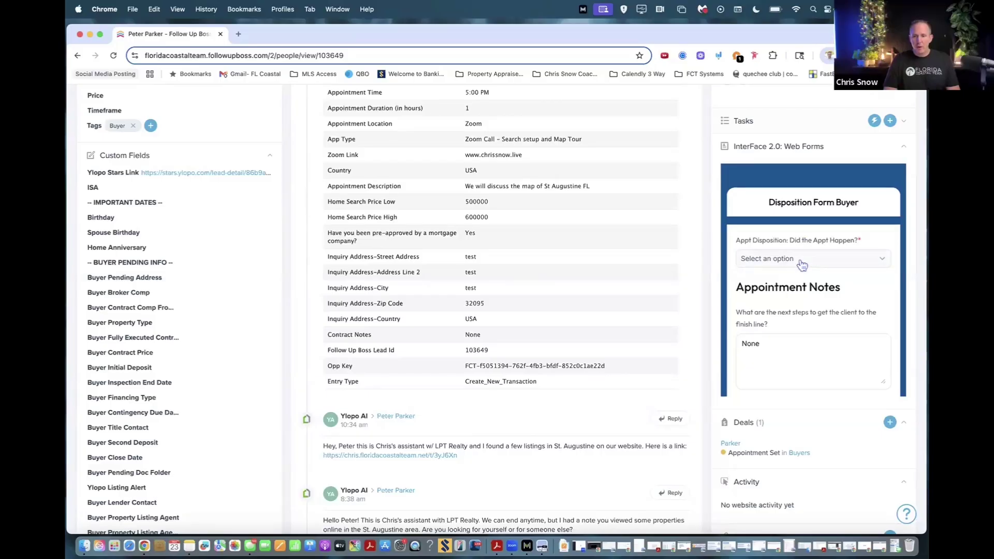
Record appointment happened Yes, met 10/23/2025, outcome Met - BBA Signed or LA Signed.
{"action": "left_click", "coordinate": [802, 264]}
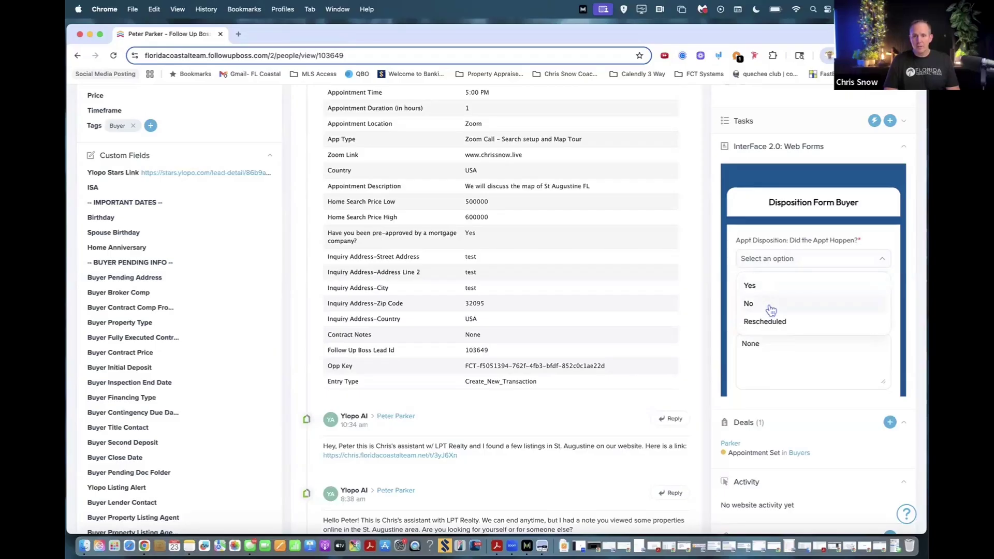
{"action": "left_click", "coordinate": [760, 287]}
{"action": "left_click", "coordinate": [789, 305]}
{"action": "left_click", "coordinate": [807, 283]}
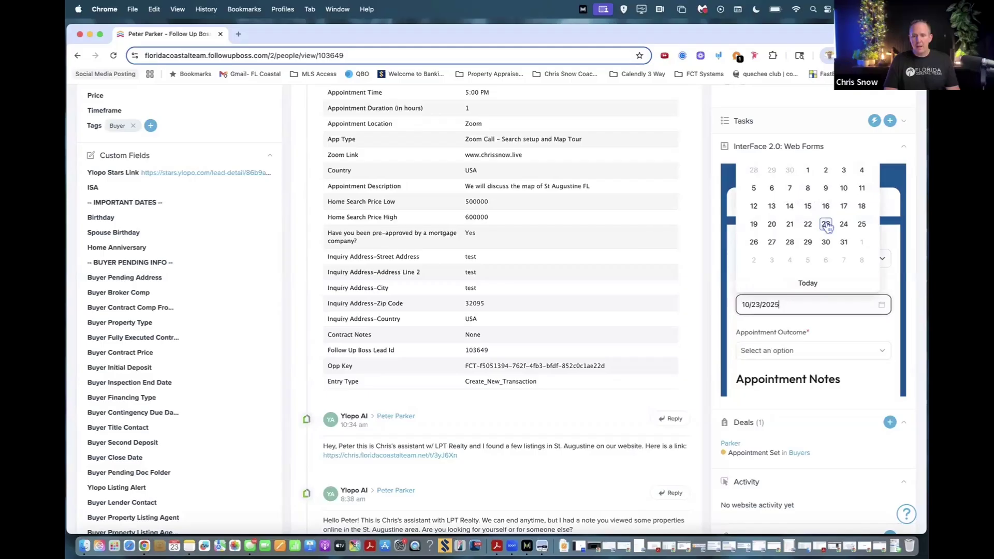
{"action": "left_click", "coordinate": [803, 353]}
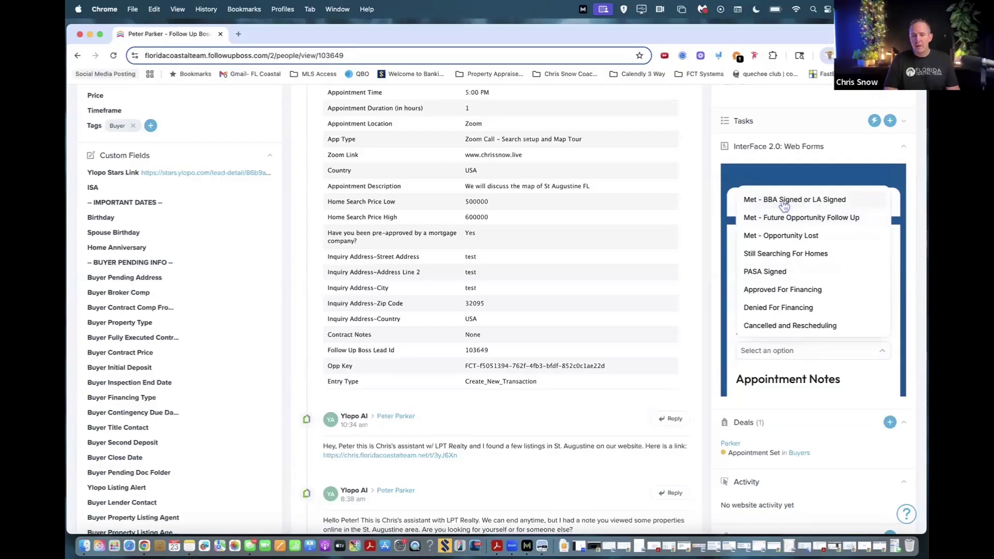
{"action": "left_click", "coordinate": [784, 205]}
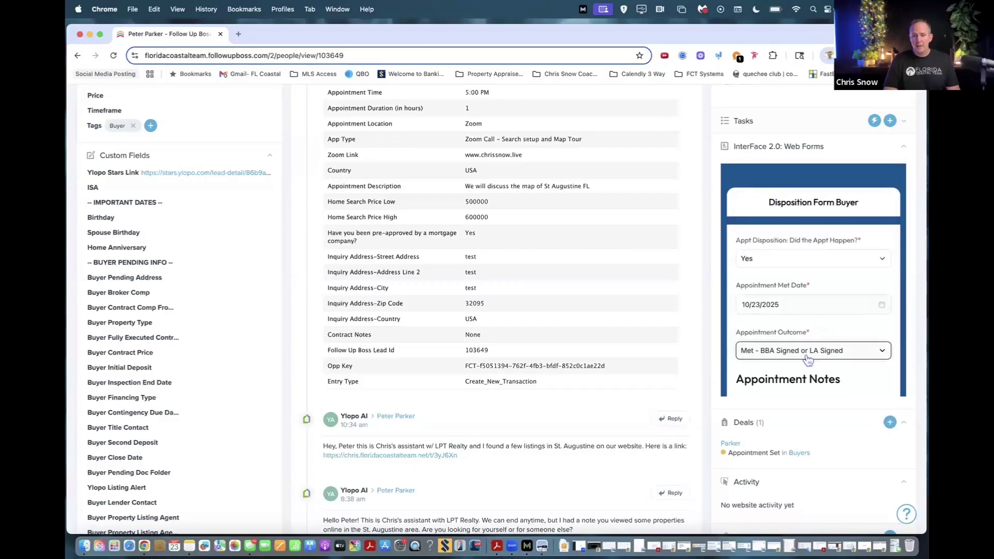
{"action": "scroll", "coordinate": [809, 360], "scroll_direction": "down", "scroll_amount": 5}
{"action": "left_click", "coordinate": [771, 318]}
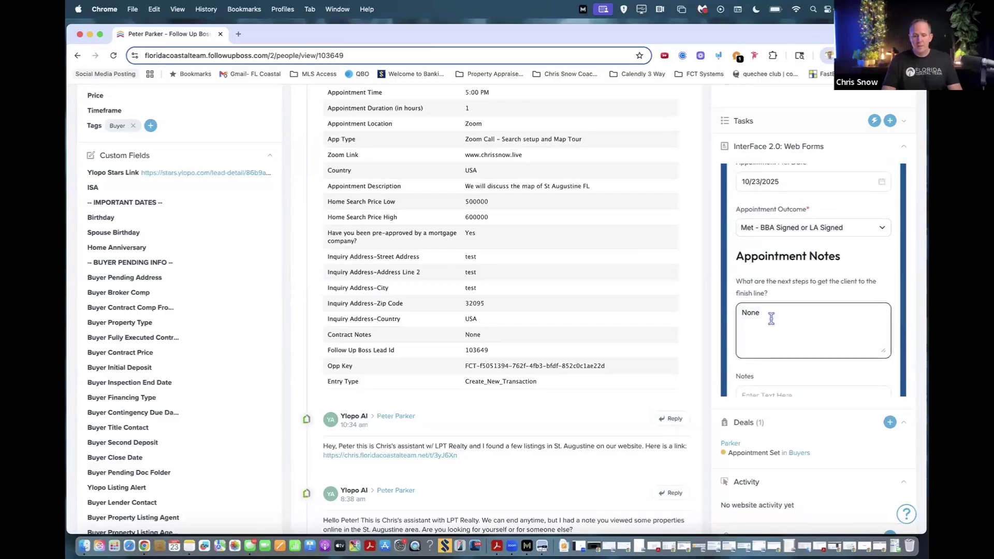
Replace 'None' with a note that they're ready to purchase when they find the right home, then submit.
{"action": "key", "text": "BackSpace"}
{"action": "key", "text": "BackSpace"}
{"action": "key", "text": "BackSpace"}
{"action": "key", "text": "BackSpace"}
{"action": "type", "text": "Ready to purchasee w"}
{"action": "key", "text": "BackSpace"}
{"action": "key", "text": "BackSpace"}
{"action": "key", "text": "BackSpace"}
{"action": "type", "text": "whent"}
{"action": "key", "text": "BackSpace"}
{"action": "key", "text": "BackSpace"}
{"action": "type", "text": "theyy"}
{"action": "type", "text": " find the right"}
{"action": "type", "text": " homwe"}
{"action": "type", "text": "e.."}
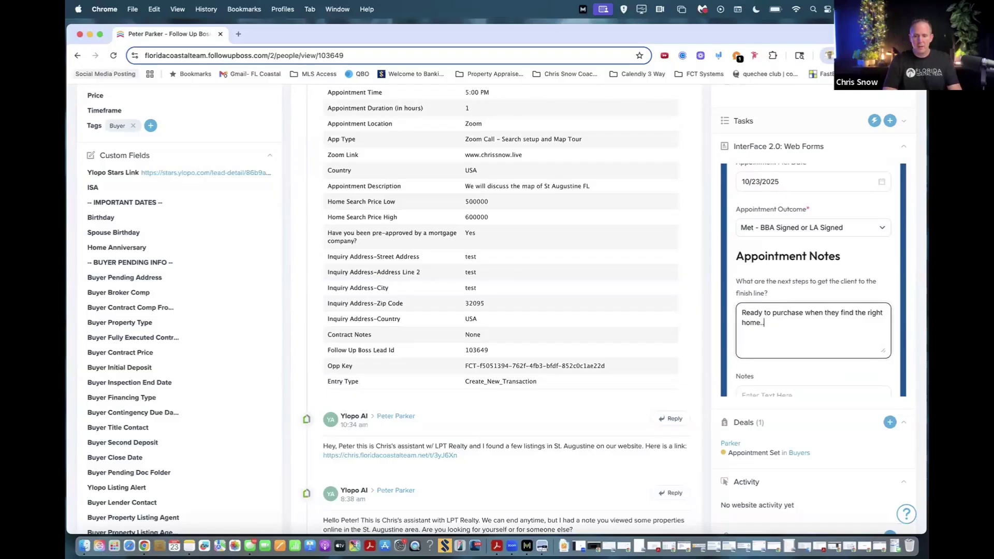
{"action": "scroll", "coordinate": [809, 334], "scroll_direction": "down", "scroll_amount": 2}
{"action": "scroll", "coordinate": [809, 334], "scroll_direction": "down", "scroll_amount": 1}
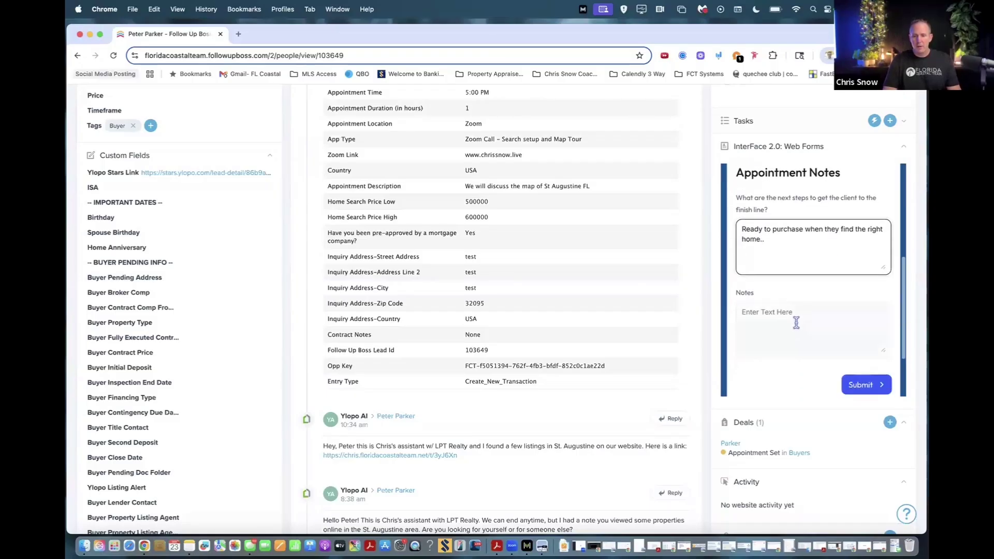
{"action": "left_click", "coordinate": [794, 319]}
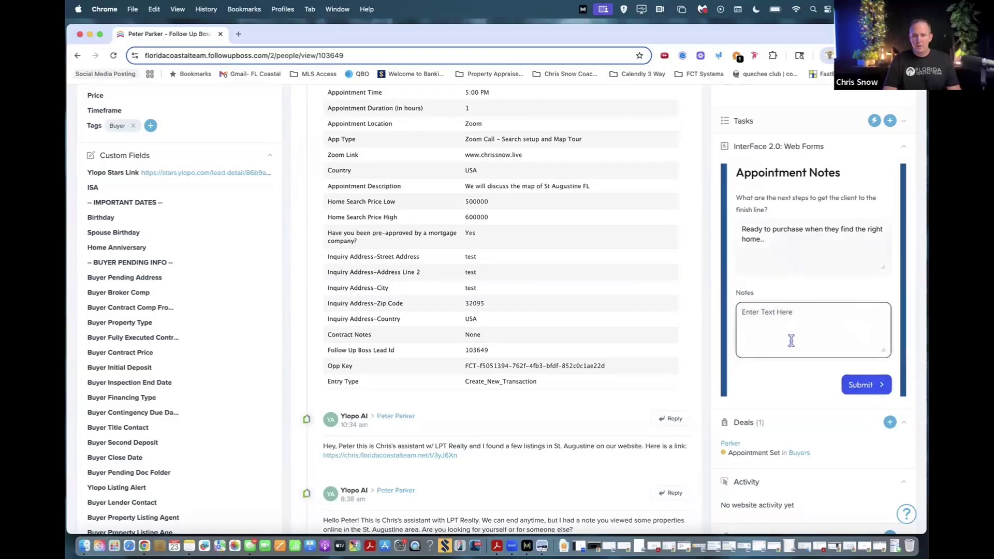
{"action": "left_click", "coordinate": [858, 388]}
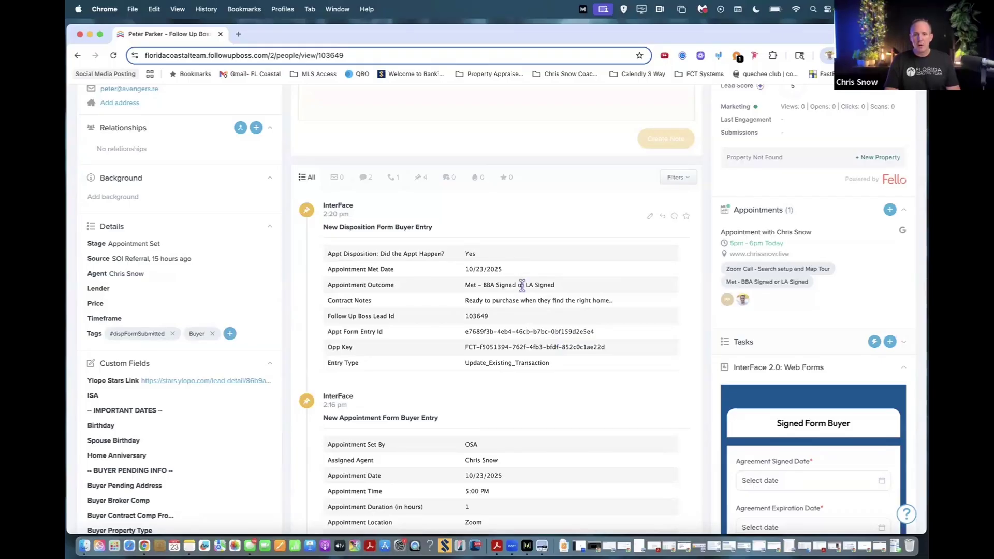
Reload Parker's record, check the Buyers deal board shows Appointment Met, and return.
{"action": "scroll", "coordinate": [493, 307], "scroll_direction": "down", "scroll_amount": 5}
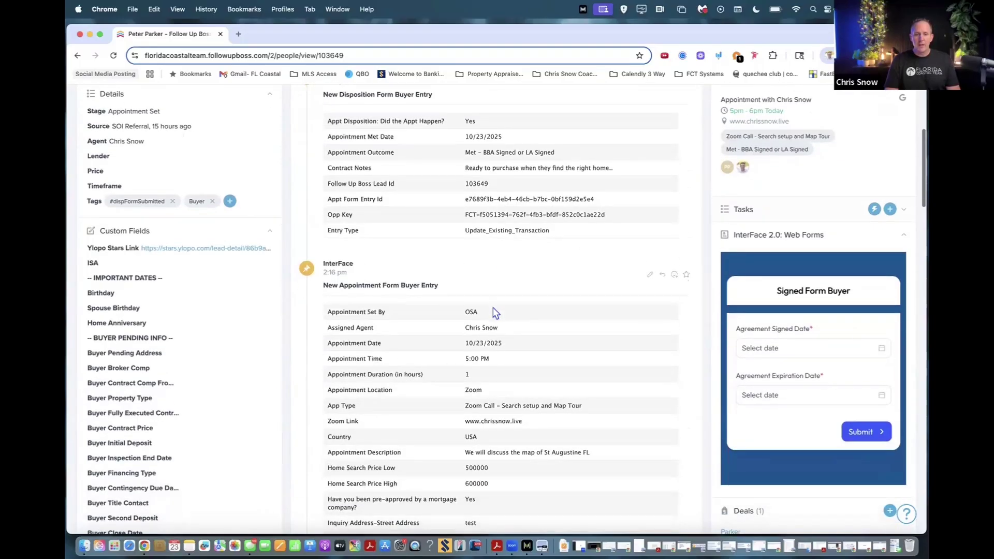
{"action": "scroll", "coordinate": [493, 271], "scroll_direction": "up", "scroll_amount": 2}
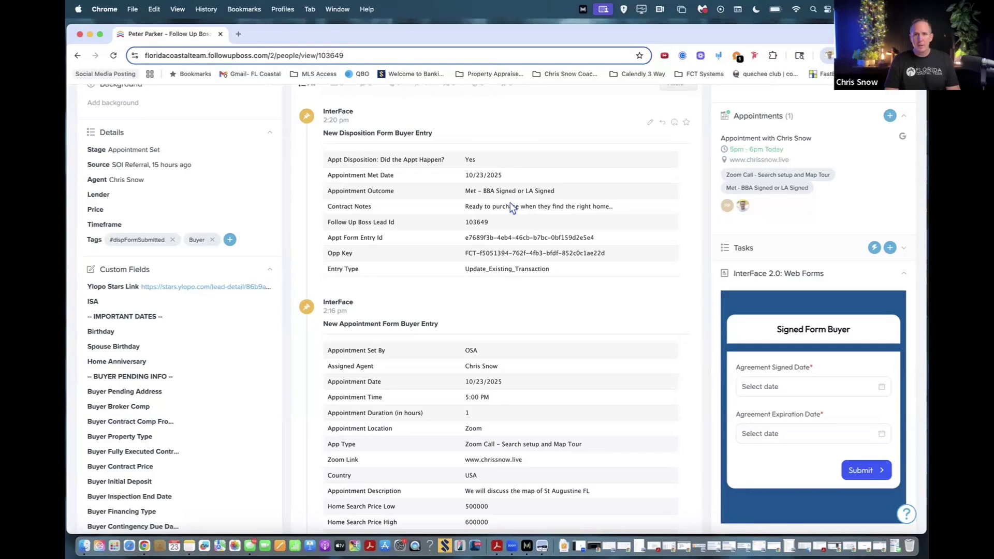
{"action": "scroll", "coordinate": [511, 207], "scroll_direction": "up", "scroll_amount": 5}
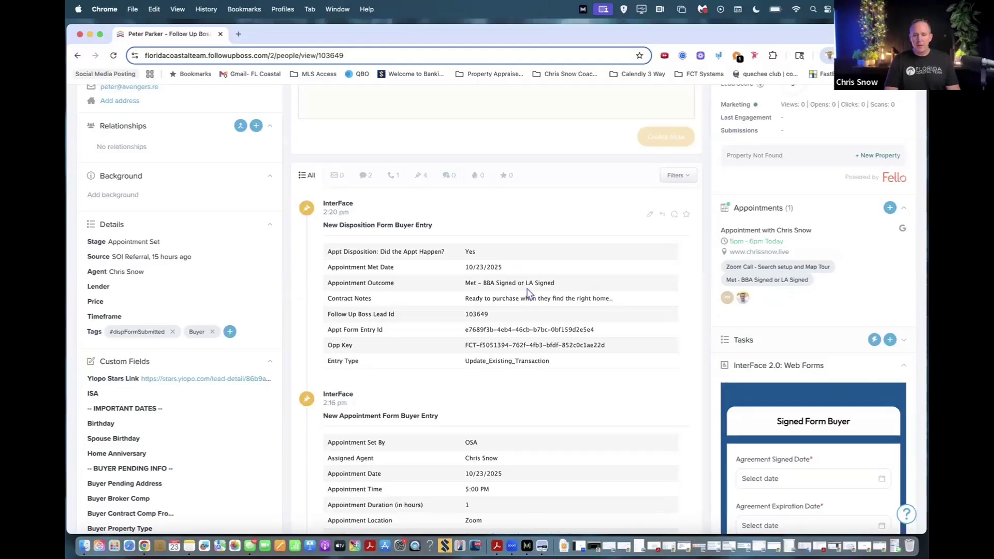
{"action": "scroll", "coordinate": [720, 280], "scroll_direction": "down", "scroll_amount": 7}
{"action": "key", "text": "super+r"}
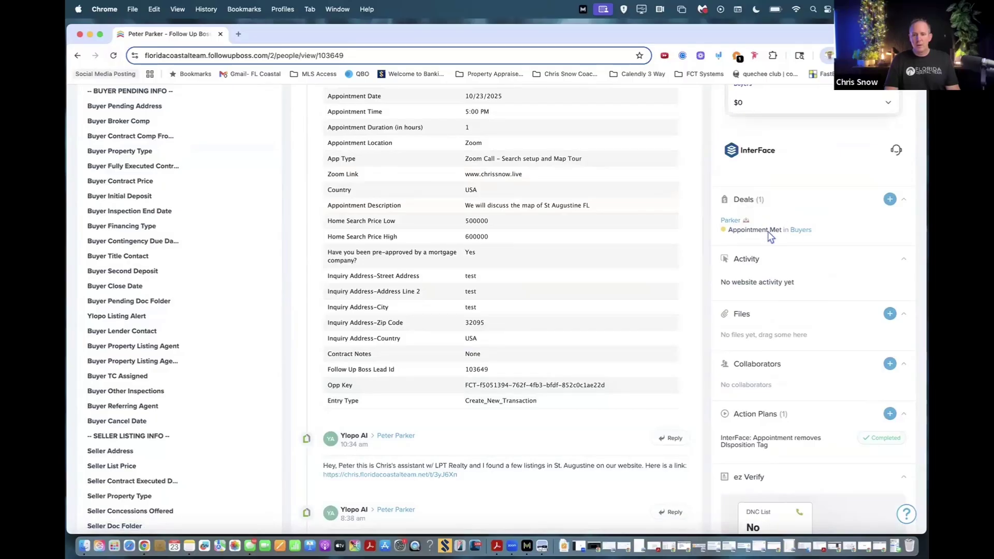
{"action": "left_click", "coordinate": [800, 230]}
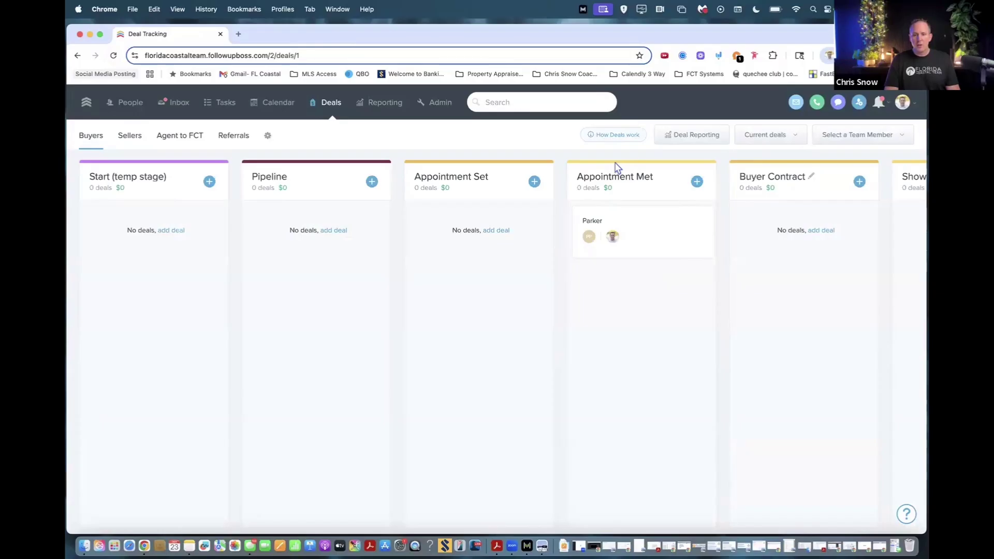
{"action": "left_click", "coordinate": [77, 55]}
{"action": "scroll", "coordinate": [764, 299], "scroll_direction": "down", "scroll_amount": 10}
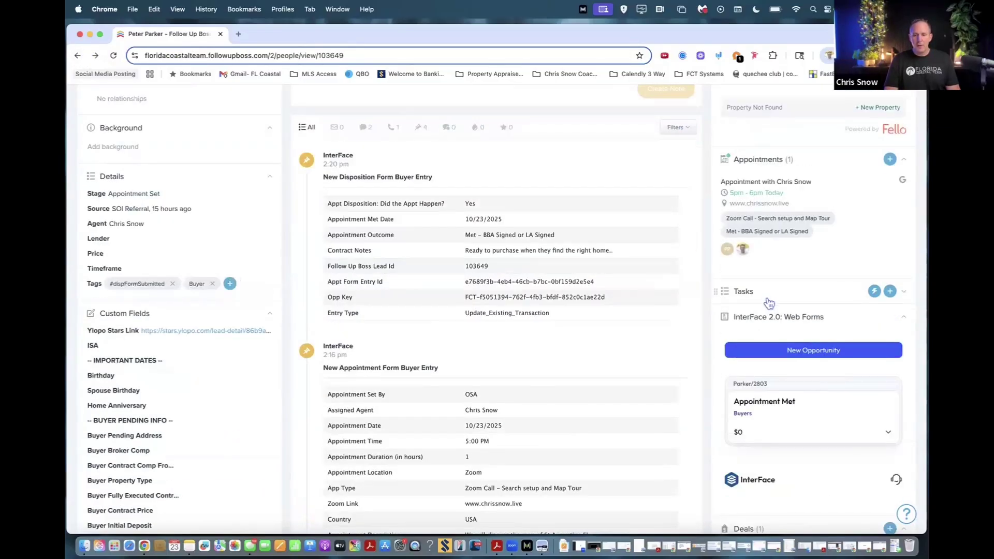
{"action": "scroll", "coordinate": [766, 299], "scroll_direction": "up", "scroll_amount": 6}
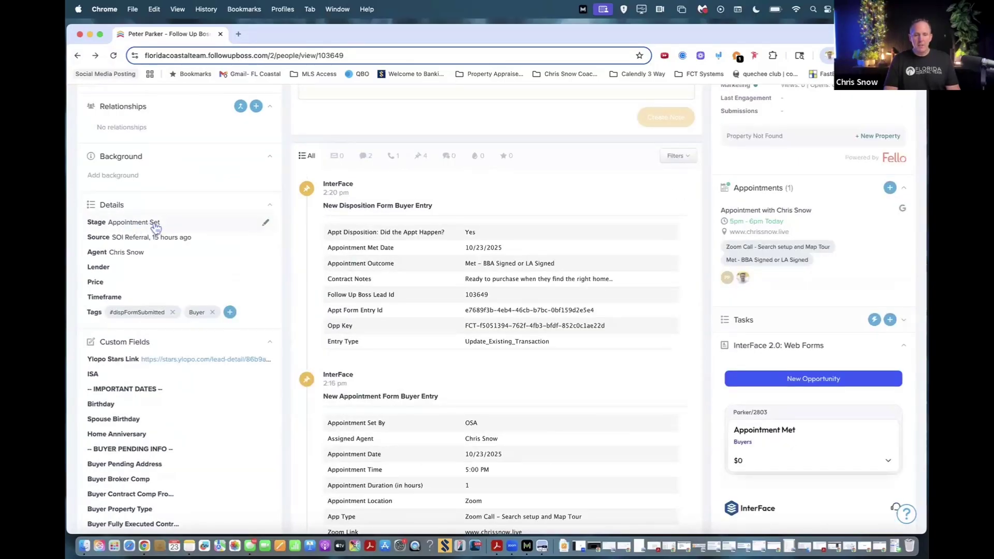
{"action": "left_click", "coordinate": [113, 56]}
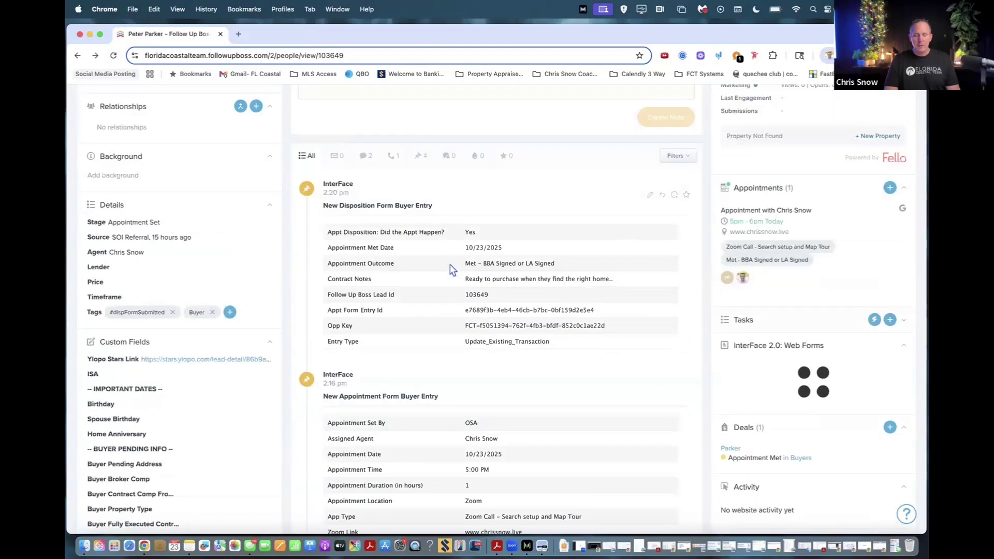
{"action": "left_click", "coordinate": [134, 222]}
{"action": "scroll", "coordinate": [175, 334], "scroll_direction": "down", "scroll_amount": 3}
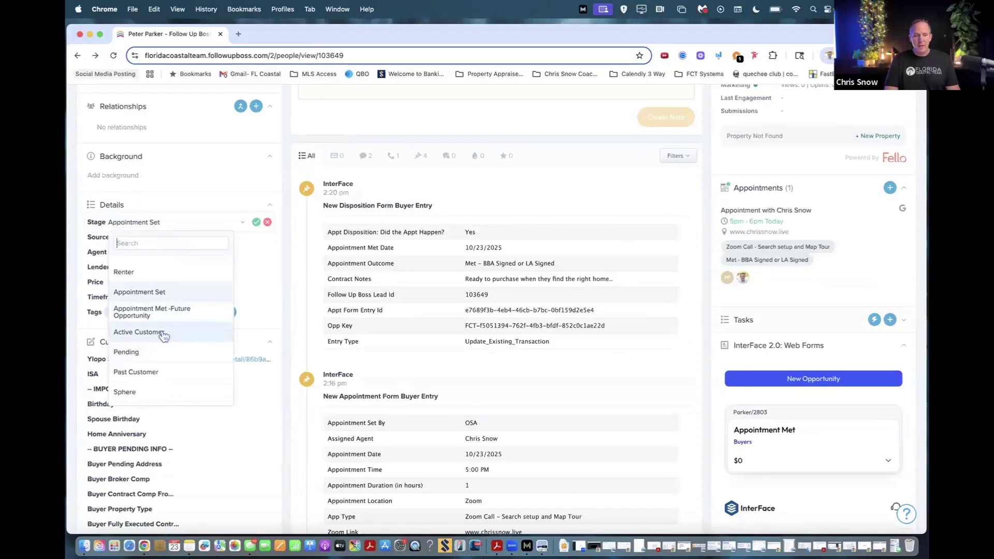
{"action": "left_click", "coordinate": [266, 223]}
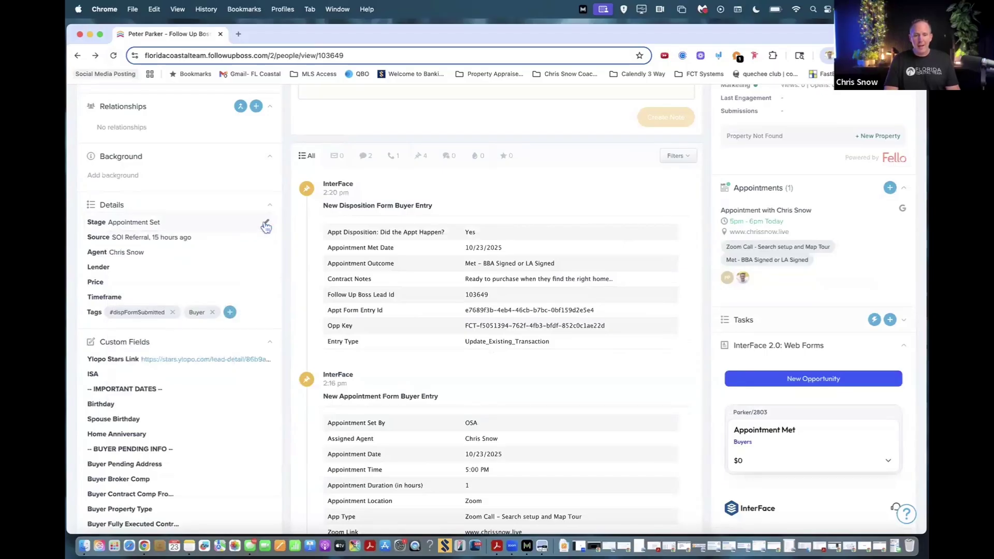
{"action": "scroll", "coordinate": [544, 293], "scroll_direction": "down", "scroll_amount": 3}
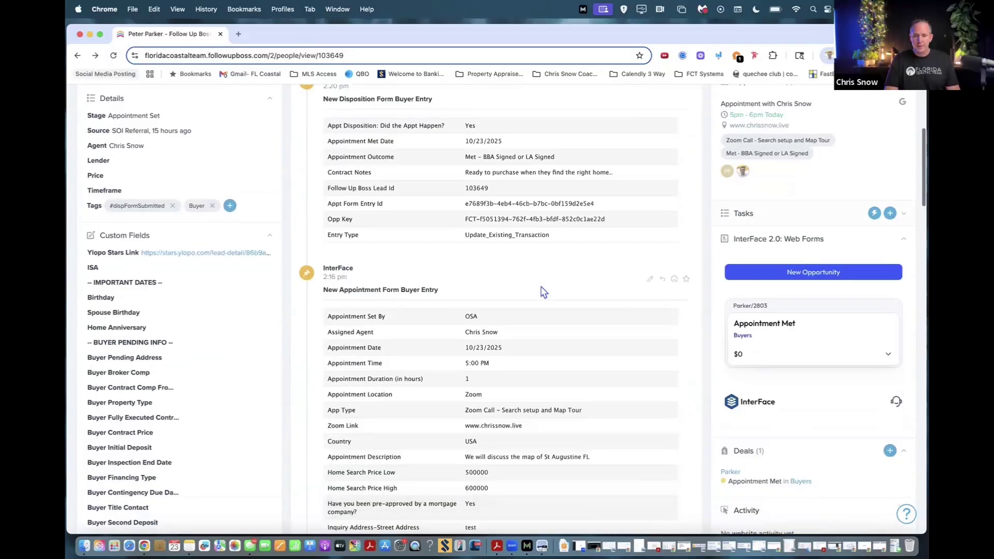
{"action": "scroll", "coordinate": [756, 311], "scroll_direction": "down", "scroll_amount": 3}
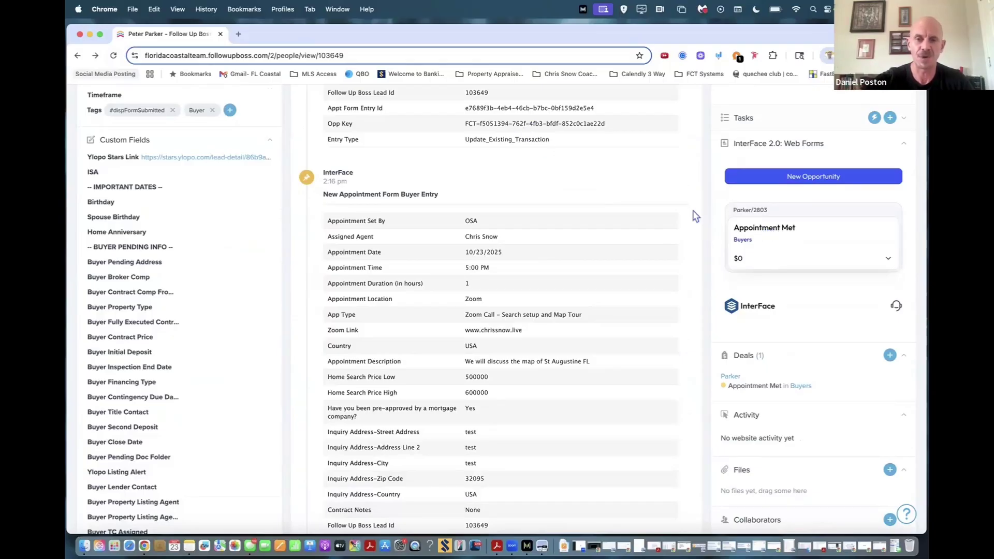
On the Appointment Met opportunity, select the Buyers pipeline and Pending Form Buyer.
{"action": "left_click", "coordinate": [765, 236]}
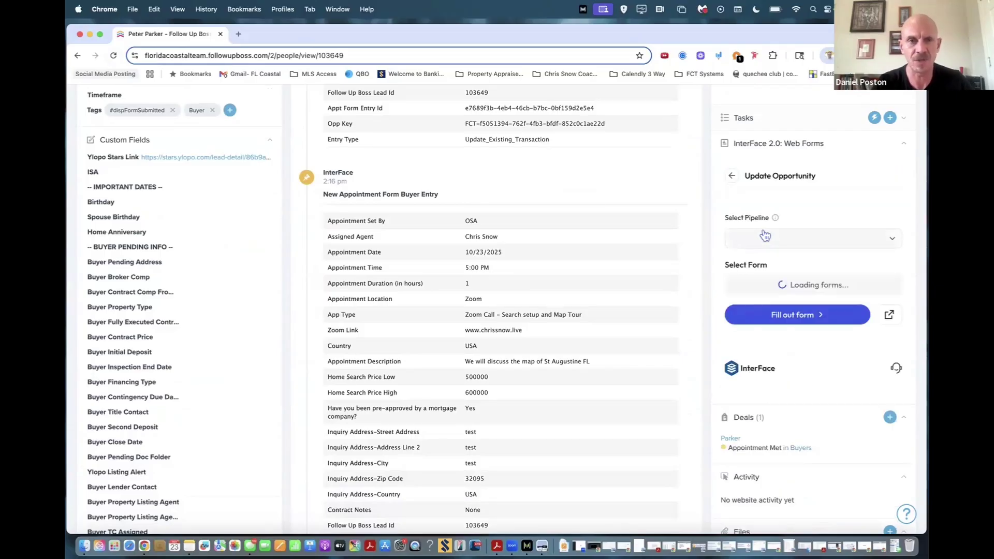
{"action": "left_click", "coordinate": [796, 248]}
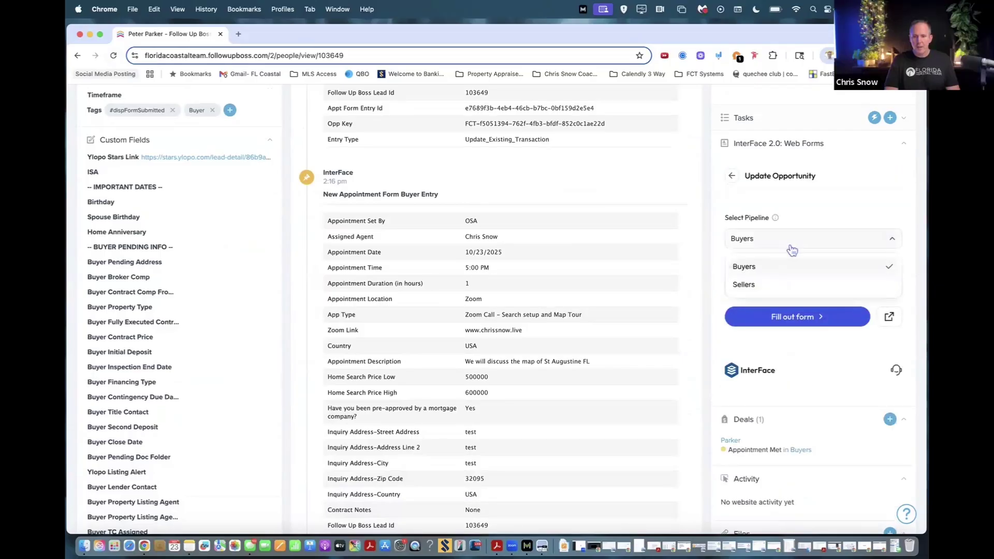
{"action": "left_click", "coordinate": [768, 268]}
{"action": "left_click", "coordinate": [792, 288]}
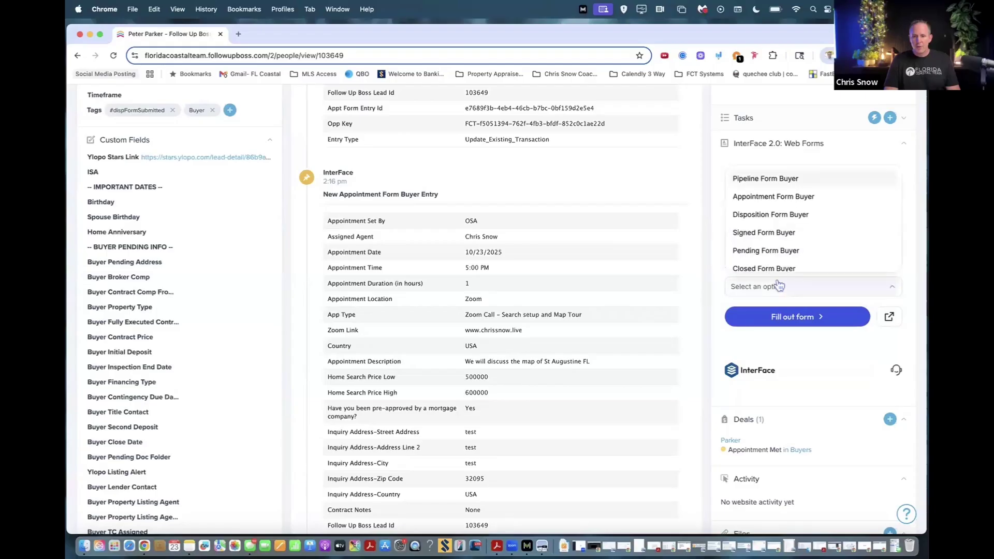
{"action": "left_click", "coordinate": [772, 252]}
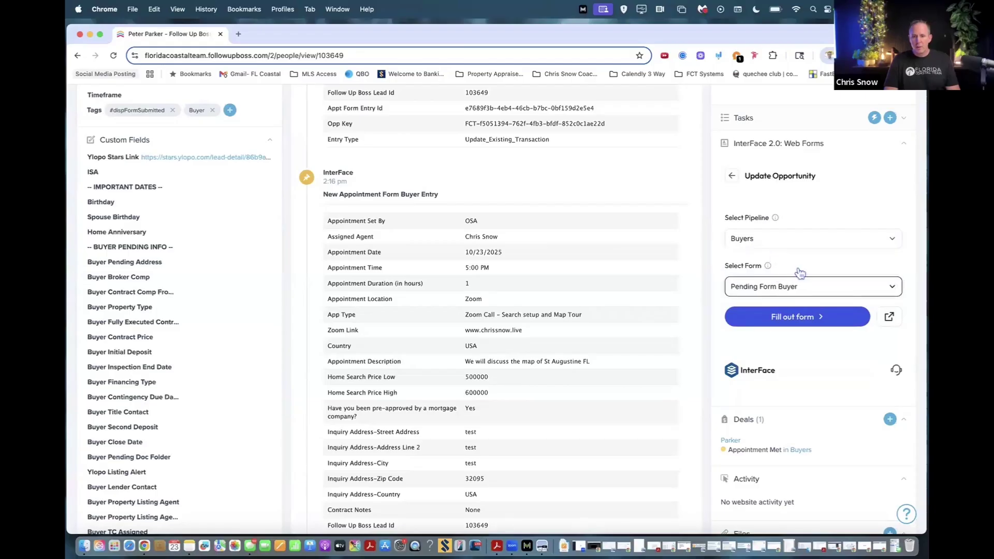
Load the Pending Form Buyer web form and scroll through its blank fields.
{"action": "left_click", "coordinate": [800, 318]}
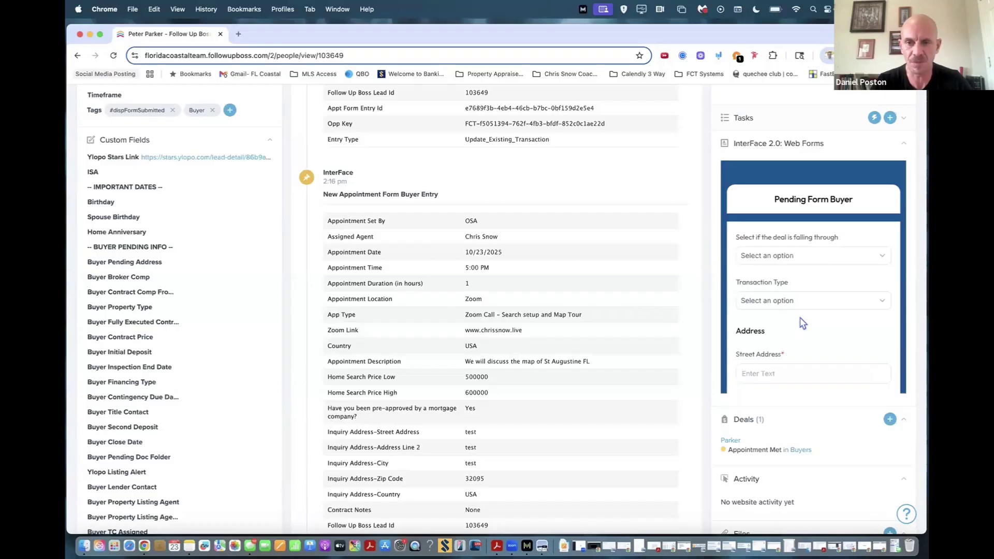
{"action": "scroll", "coordinate": [580, 240], "scroll_direction": "up", "scroll_amount": 2}
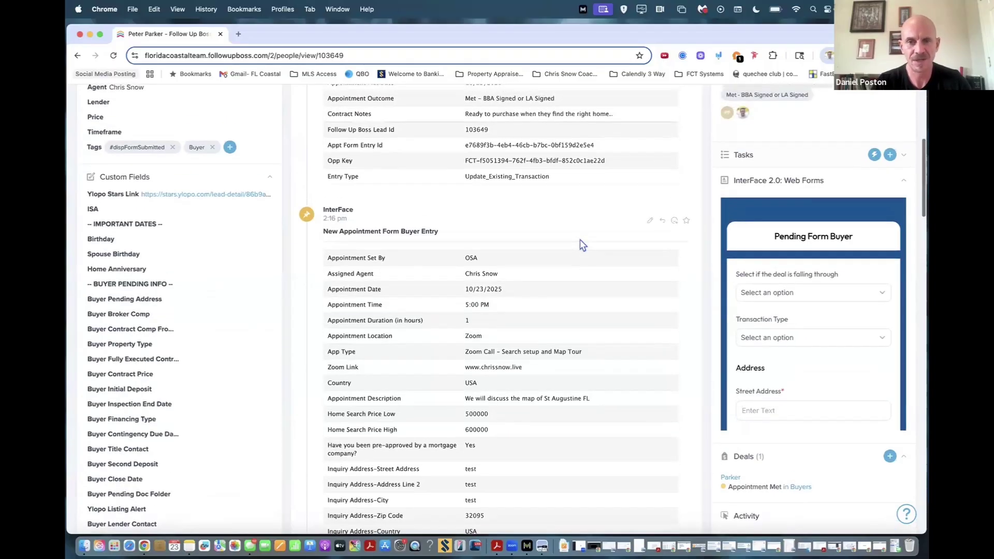
{"action": "scroll", "coordinate": [583, 245], "scroll_direction": "up", "scroll_amount": 1}
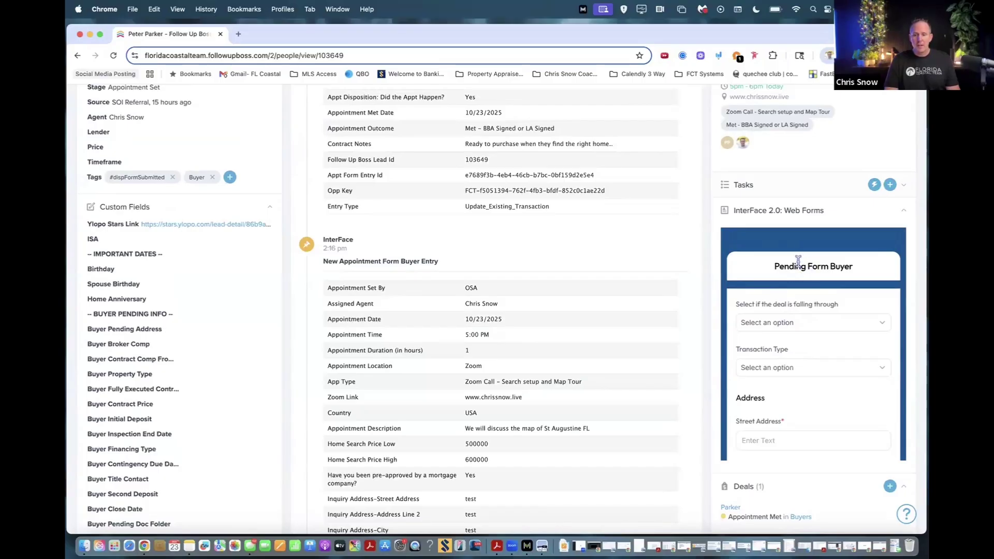
{"action": "scroll", "coordinate": [248, 158], "scroll_direction": "up", "scroll_amount": 1}
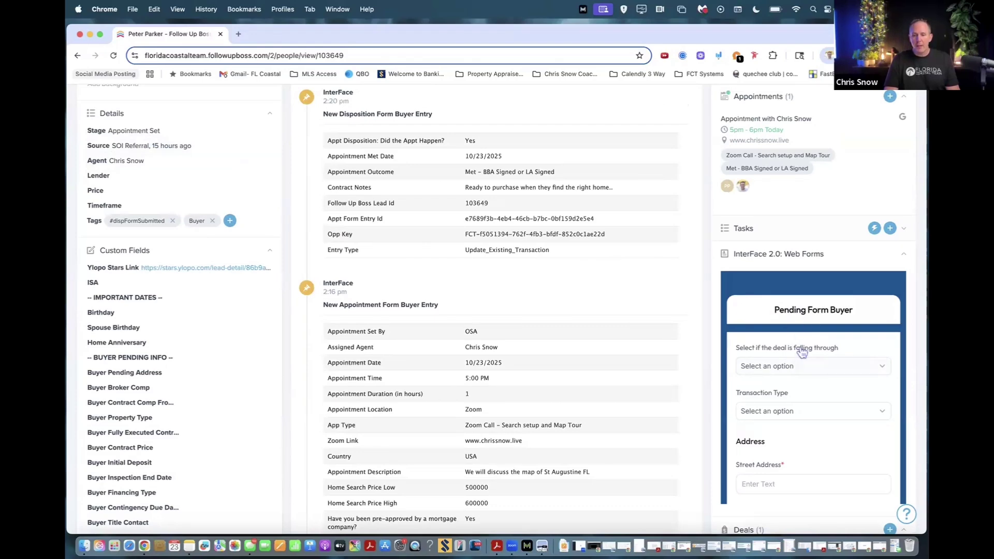
{"action": "scroll", "coordinate": [802, 352], "scroll_direction": "down", "scroll_amount": 2}
Leave the deal-falling-through field unchanged and set Transaction Type to Regular Transaction.
{"action": "left_click", "coordinate": [797, 327]}
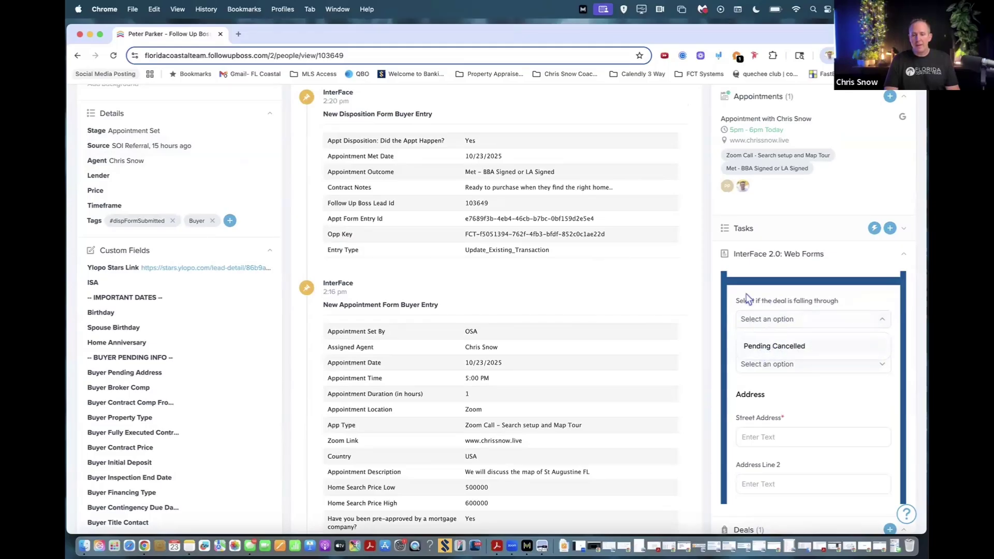
{"action": "left_click", "coordinate": [739, 299]}
{"action": "scroll", "coordinate": [756, 340], "scroll_direction": "down", "scroll_amount": 2}
{"action": "left_click", "coordinate": [797, 308]}
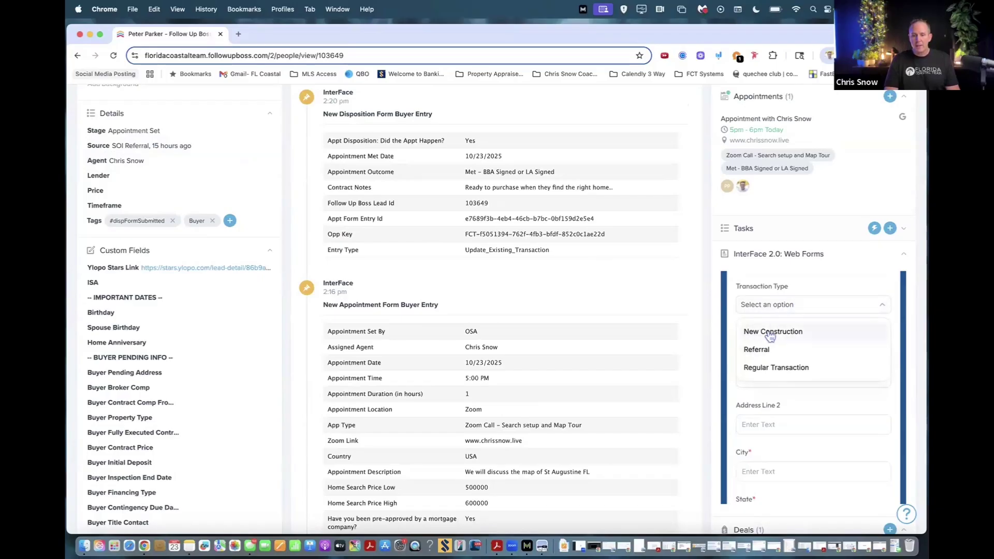
{"action": "left_click", "coordinate": [769, 368]}
{"action": "scroll", "coordinate": [800, 337], "scroll_direction": "down", "scroll_amount": 3}
Enter the property's street, city, state and zip code, and a 550000 sales price.
{"action": "left_click", "coordinate": [760, 306]}
{"action": "type", "text": "123 Main"}
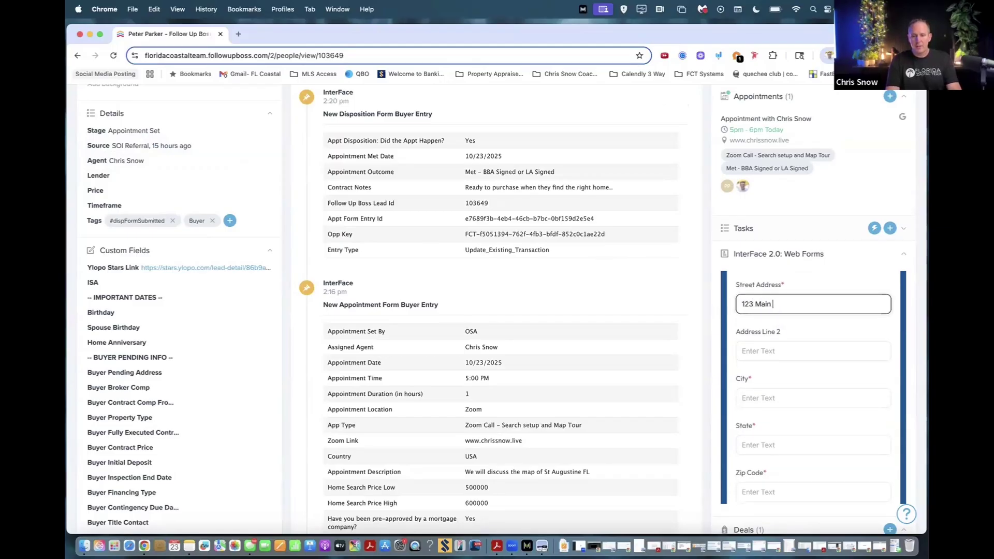
{"action": "key", "text": "Tab"}
{"action": "key", "text": "Tab"}
{"action": "type", "text": "St Augustine"}
{"action": "key", "text": "Tab"}
{"action": "type", "text": "FL"}
{"action": "key", "text": "Tab"}
{"action": "scroll", "coordinate": [761, 300], "scroll_direction": "down", "scroll_amount": 1}
{"action": "scroll", "coordinate": [761, 300], "scroll_direction": "down", "scroll_amount": 2}
{"action": "type", "text": "32095"}
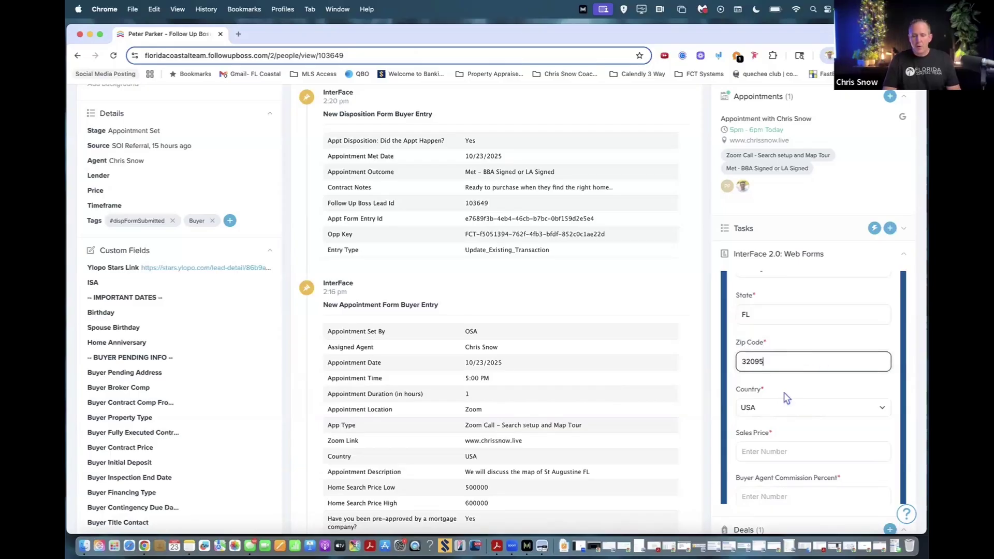
{"action": "scroll", "coordinate": [787, 397], "scroll_direction": "down", "scroll_amount": 1}
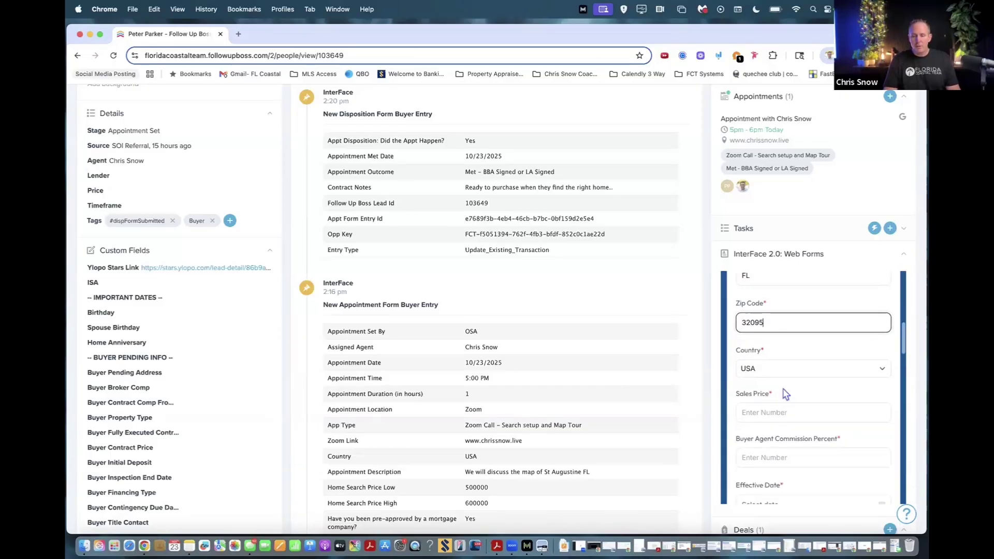
{"action": "left_click", "coordinate": [766, 414]}
{"action": "type", "text": "550000"}
{"action": "scroll", "coordinate": [759, 440], "scroll_direction": "down", "scroll_amount": 3}
Enter a 3% buyer agent commission, effective date 10/23/2025 and closing date 10/31/2025.
{"action": "left_click", "coordinate": [759, 363]}
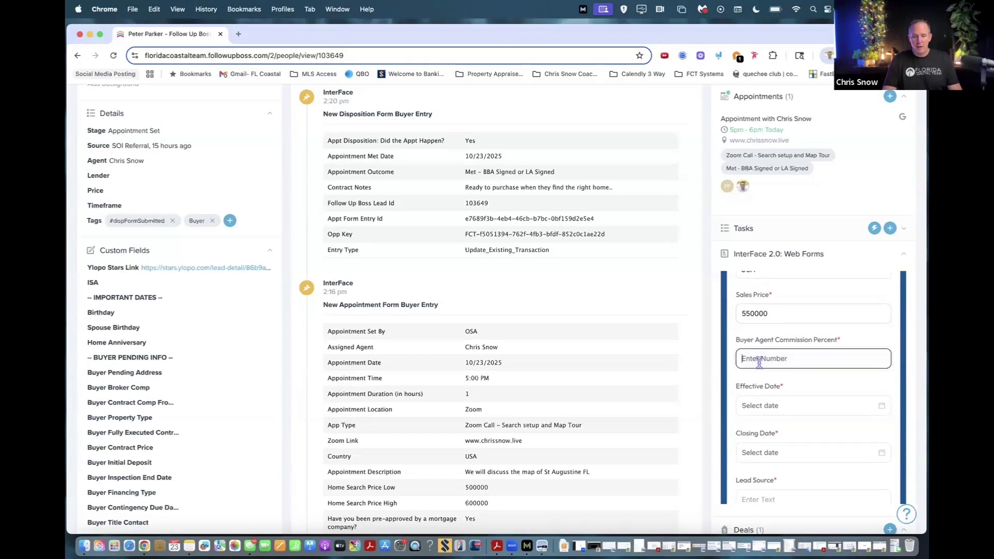
{"action": "type", "text": "3"}
{"action": "left_click", "coordinate": [793, 406]}
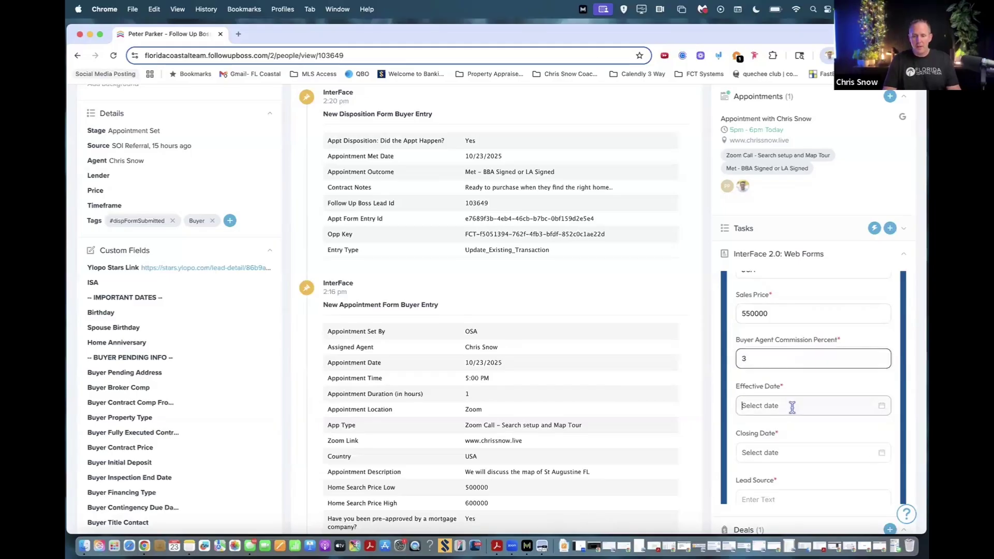
{"action": "left_click", "coordinate": [827, 330]}
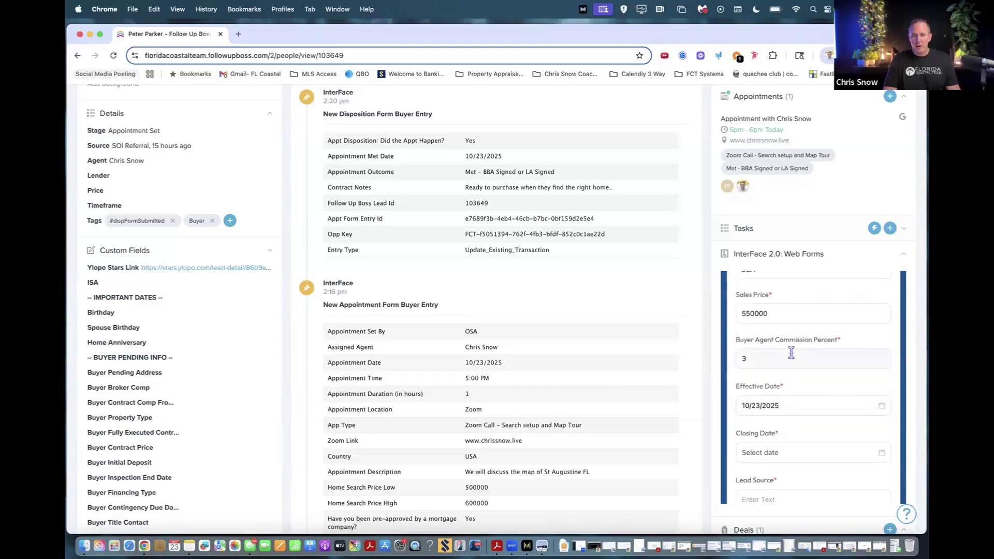
{"action": "scroll", "coordinate": [787, 362], "scroll_direction": "down", "scroll_amount": 2}
{"action": "left_click", "coordinate": [782, 369]}
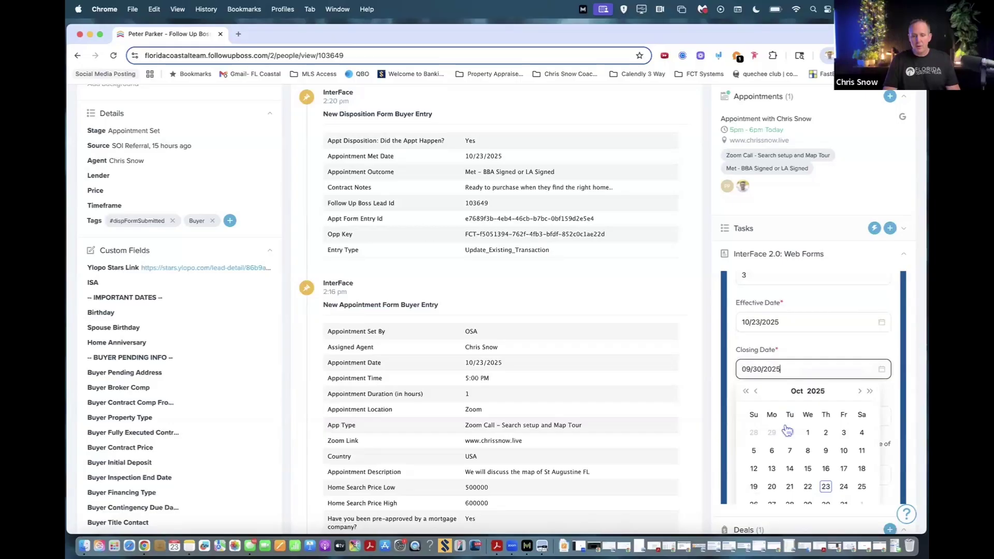
{"action": "scroll", "coordinate": [839, 451], "scroll_direction": "down", "scroll_amount": 2}
{"action": "left_click", "coordinate": [842, 453]}
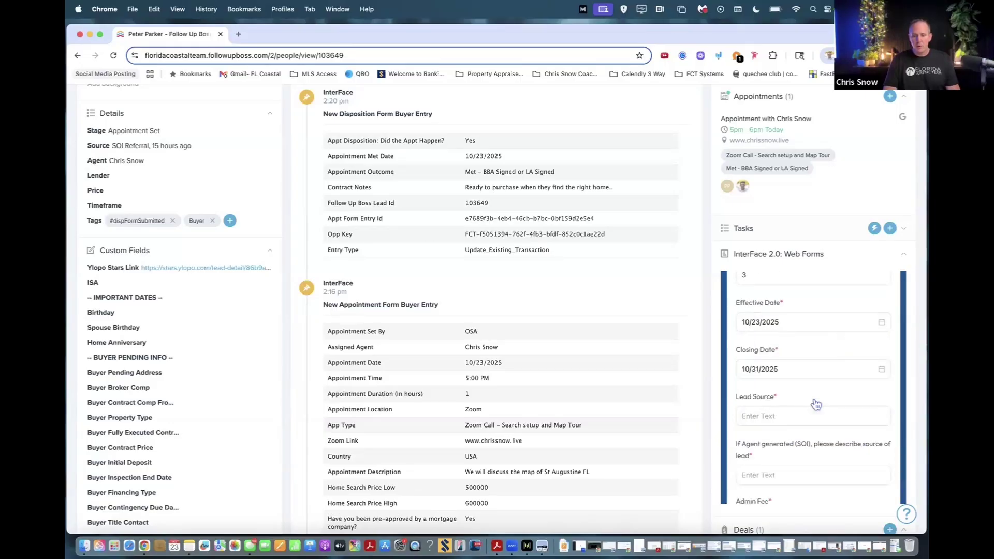
Enter GOOGLE PPC as the lead source.
{"action": "scroll", "coordinate": [803, 373], "scroll_direction": "down", "scroll_amount": 3}
{"action": "scroll", "coordinate": [785, 315], "scroll_direction": "up", "scroll_amount": 3}
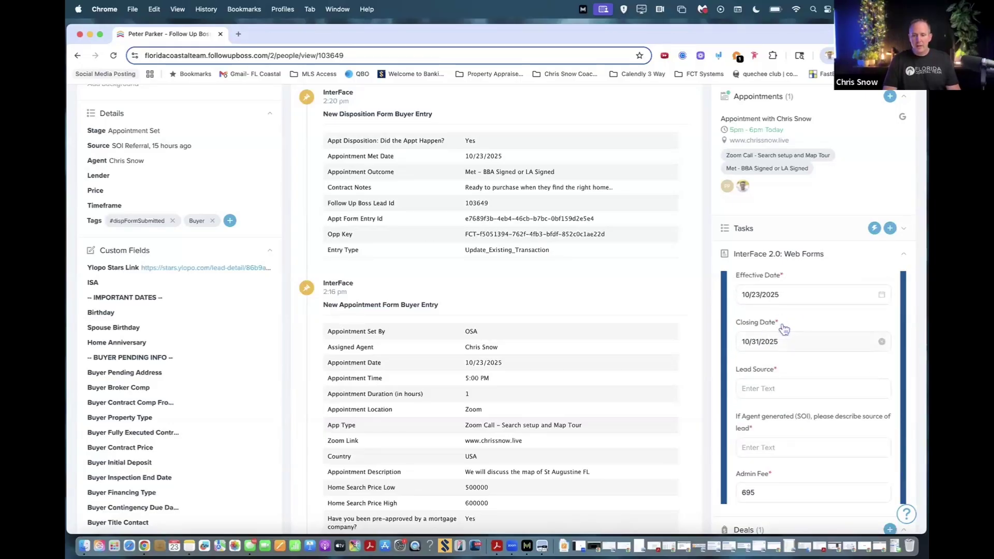
{"action": "left_click", "coordinate": [770, 387]}
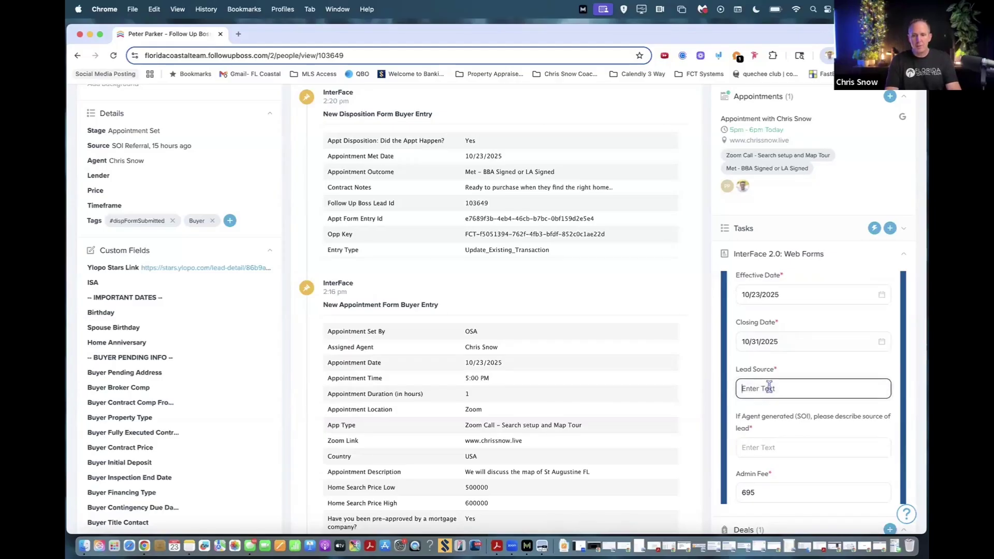
{"action": "type", "text": "GOOGLE PPC"}
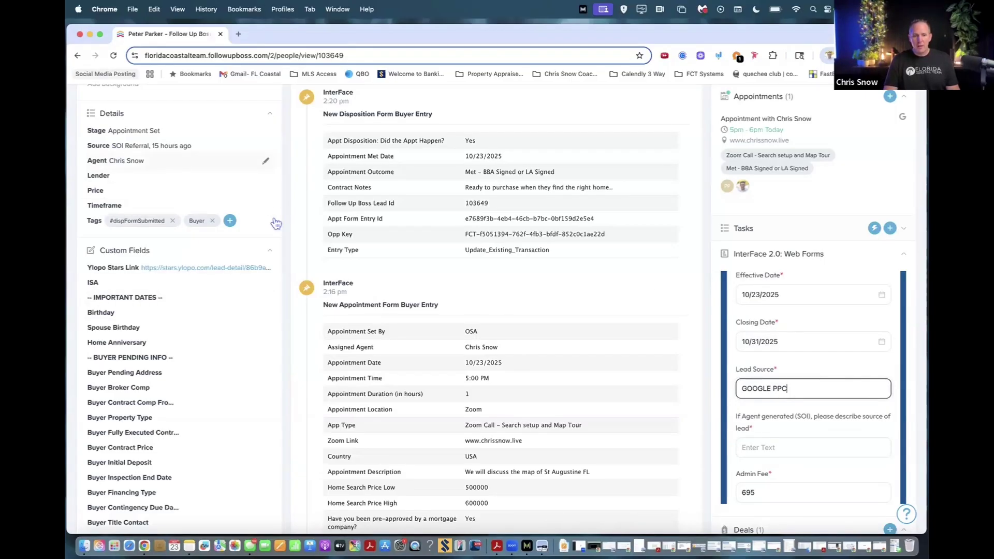
{"action": "scroll", "coordinate": [772, 370], "scroll_direction": "down", "scroll_amount": 2}
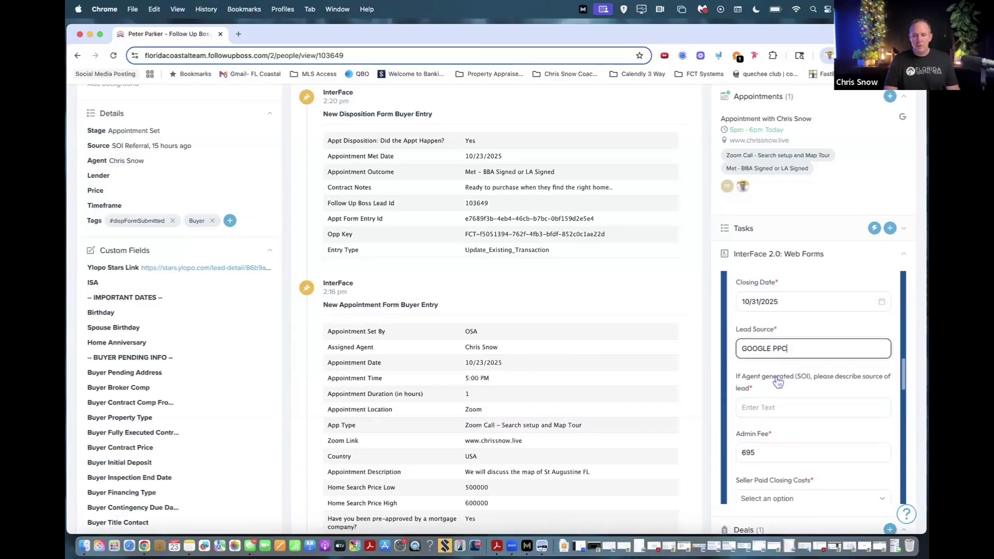
{"action": "scroll", "coordinate": [776, 380], "scroll_direction": "down", "scroll_amount": 2}
Enter 'na' as the lead source description.
{"action": "left_click", "coordinate": [771, 377]}
{"action": "type", "text": "na"}
{"action": "scroll", "coordinate": [785, 382], "scroll_direction": "down", "scroll_amount": 1}
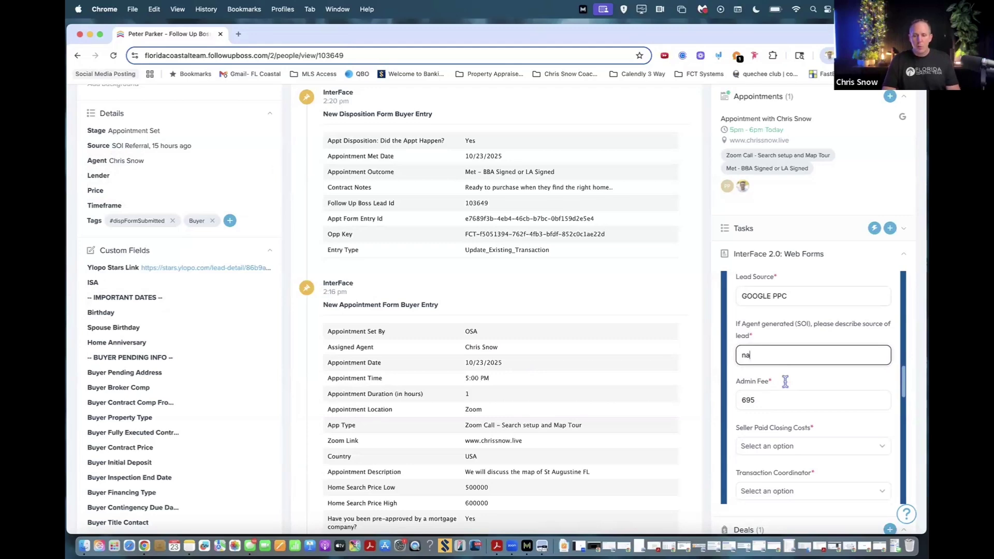
{"action": "scroll", "coordinate": [781, 381], "scroll_direction": "down", "scroll_amount": 1}
{"action": "scroll", "coordinate": [778, 381], "scroll_direction": "down", "scroll_amount": 2}
{"action": "scroll", "coordinate": [778, 381], "scroll_direction": "down", "scroll_amount": 3}
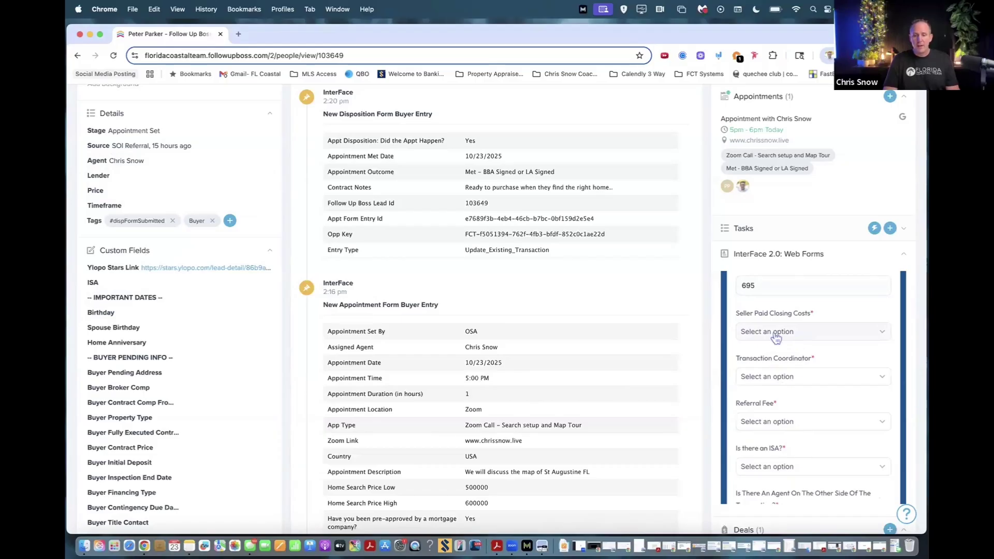
Answer No to seller-paid closing costs, referral fee and ISA, and assign the transaction coordinator.
{"action": "left_click", "coordinate": [776, 337]}
{"action": "left_click", "coordinate": [770, 376]}
{"action": "scroll", "coordinate": [772, 357], "scroll_direction": "down", "scroll_amount": 3}
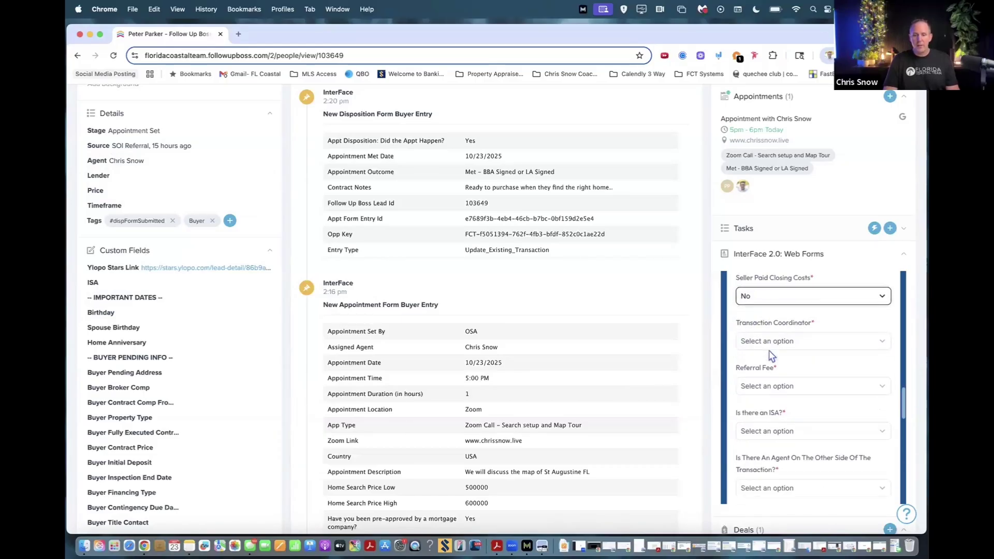
{"action": "left_click", "coordinate": [783, 307]}
{"action": "left_click", "coordinate": [775, 336]}
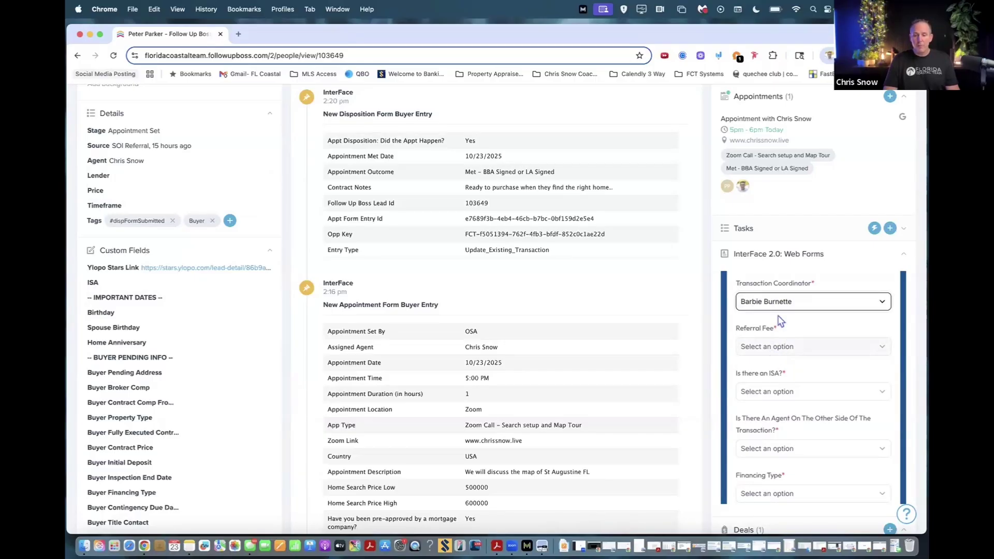
{"action": "left_click", "coordinate": [776, 350]}
{"action": "left_click", "coordinate": [760, 369]}
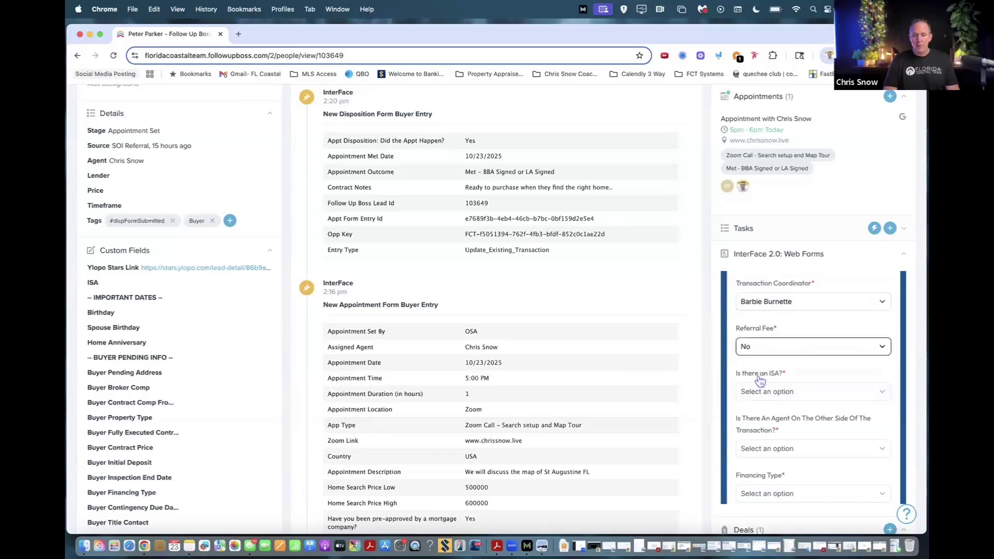
{"action": "scroll", "coordinate": [761, 381], "scroll_direction": "down", "scroll_amount": 1}
{"action": "scroll", "coordinate": [760, 381], "scroll_direction": "down", "scroll_amount": 3}
{"action": "left_click", "coordinate": [774, 296]}
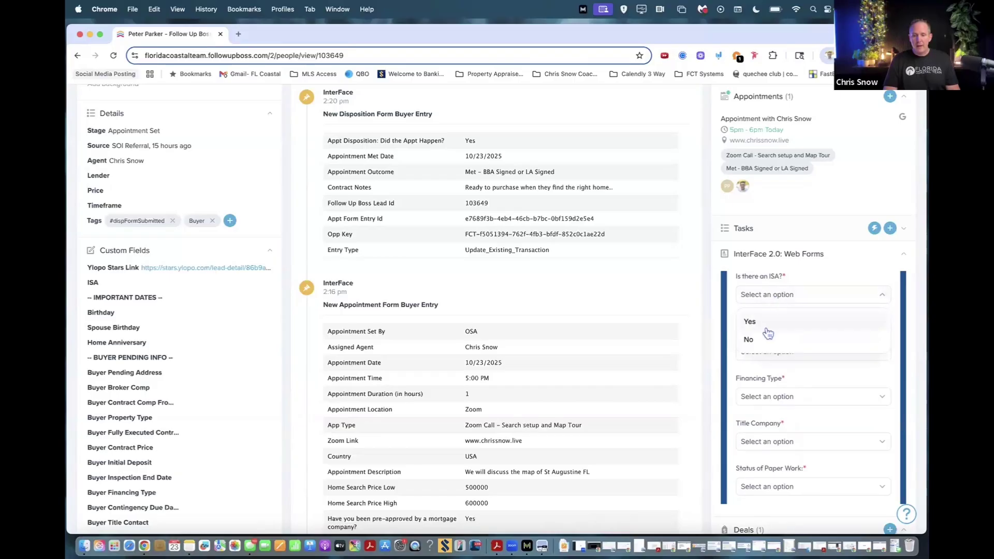
{"action": "left_click", "coordinate": [759, 341]}
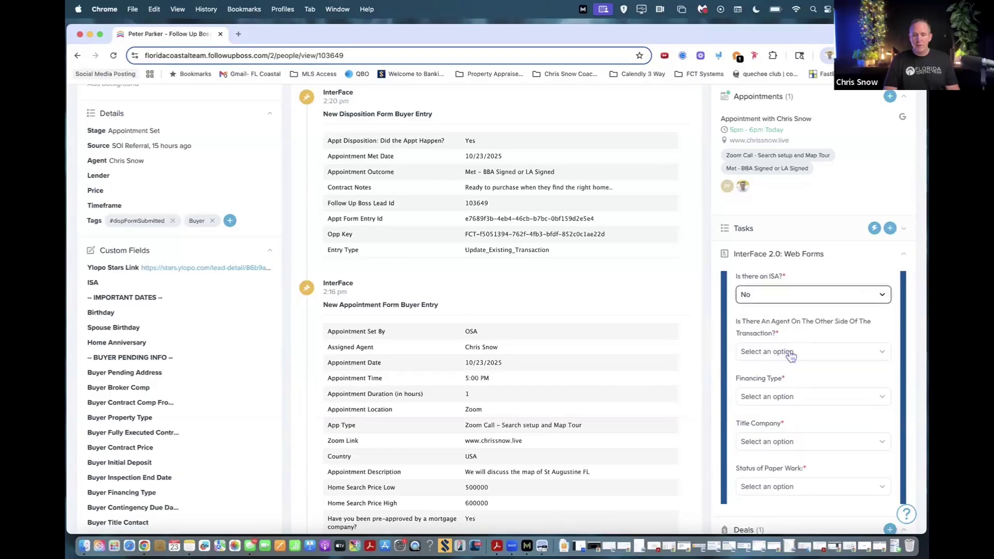
Mark the other-side agent as outside the team and enter their name, company and phone.
{"action": "scroll", "coordinate": [791, 355], "scroll_direction": "down", "scroll_amount": 1}
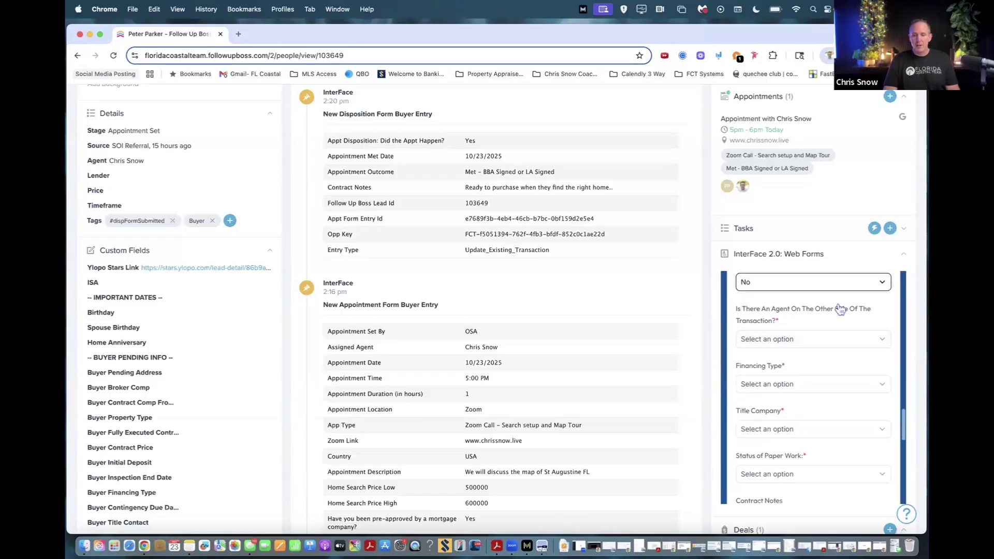
{"action": "left_click", "coordinate": [793, 342]}
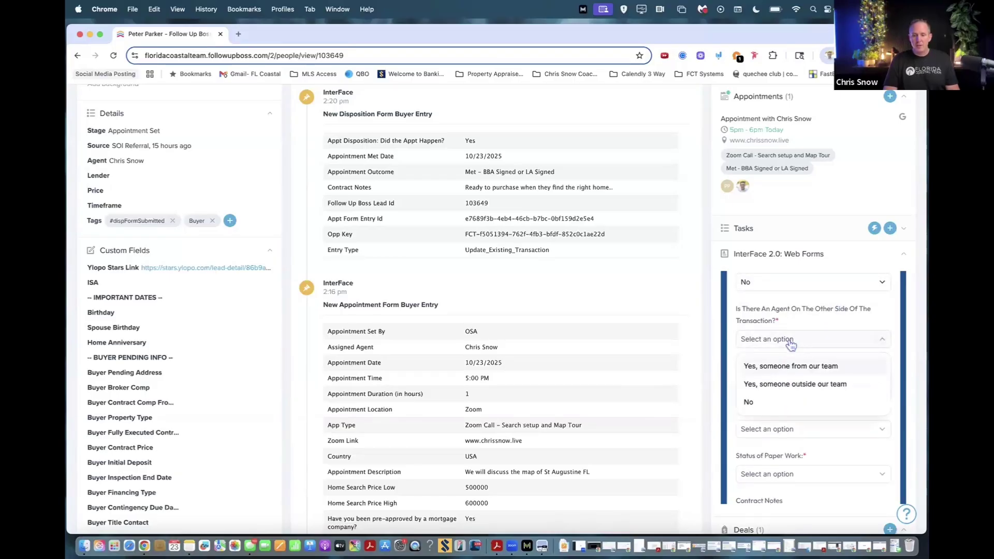
{"action": "left_click", "coordinate": [778, 386]}
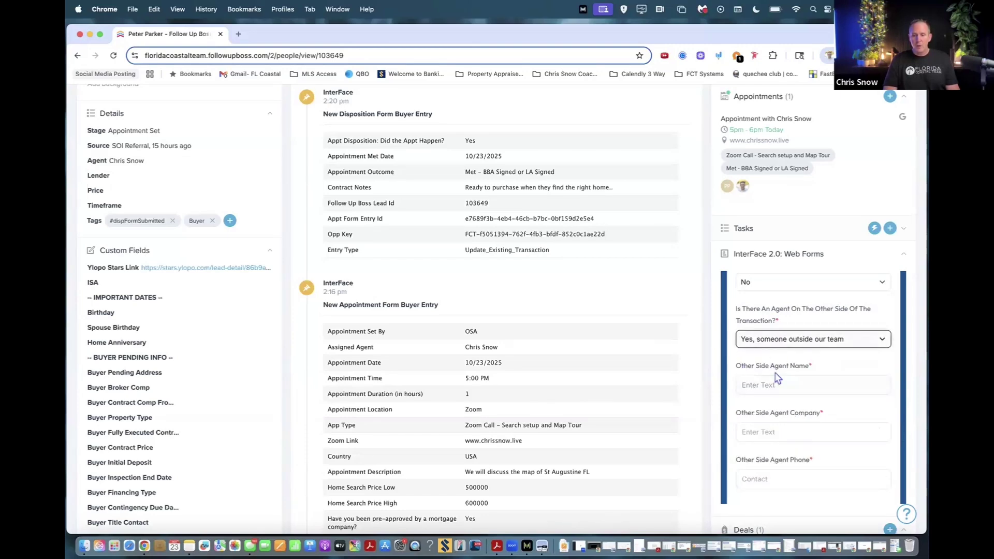
{"action": "scroll", "coordinate": [777, 379], "scroll_direction": "down", "scroll_amount": 2}
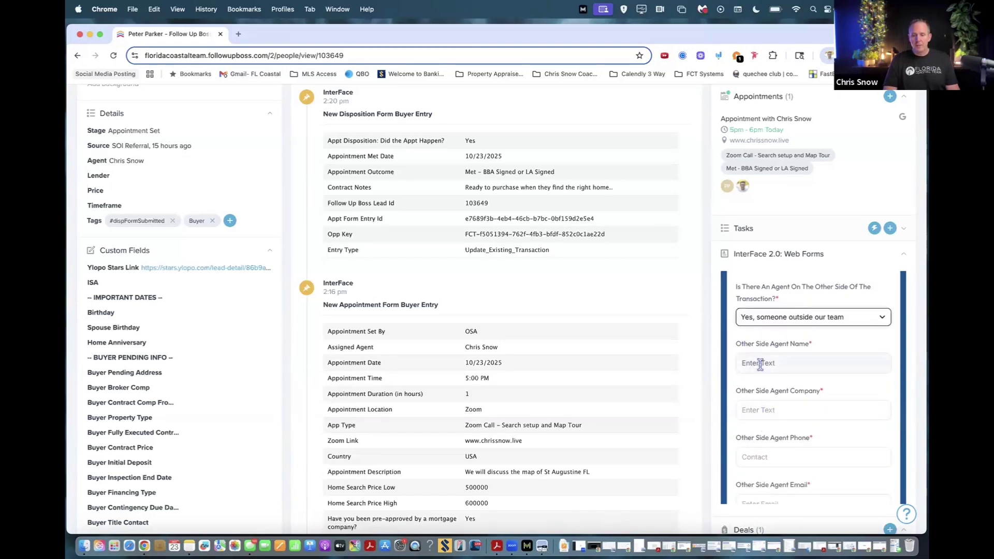
{"action": "left_click", "coordinate": [763, 364]}
{"action": "type", "text": "Test"}
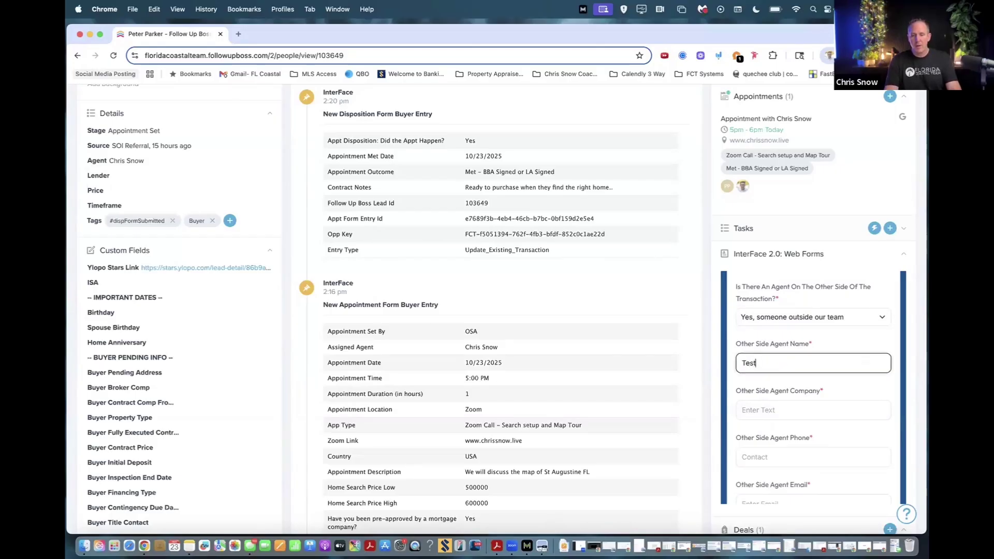
{"action": "key", "text": "Tab"}
{"action": "type", "text": "Tee"}
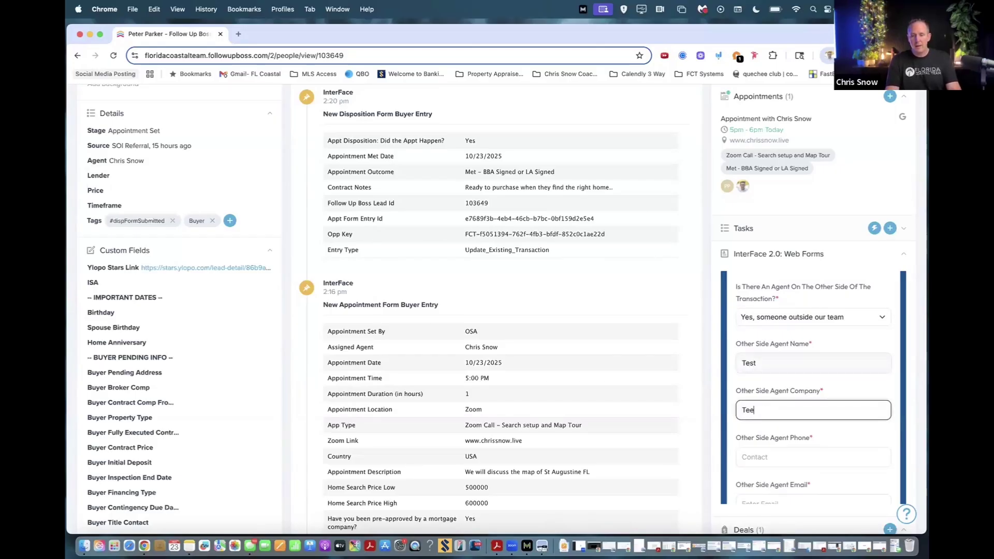
{"action": "type", "text": "t"}
{"action": "key", "text": "Tab"}
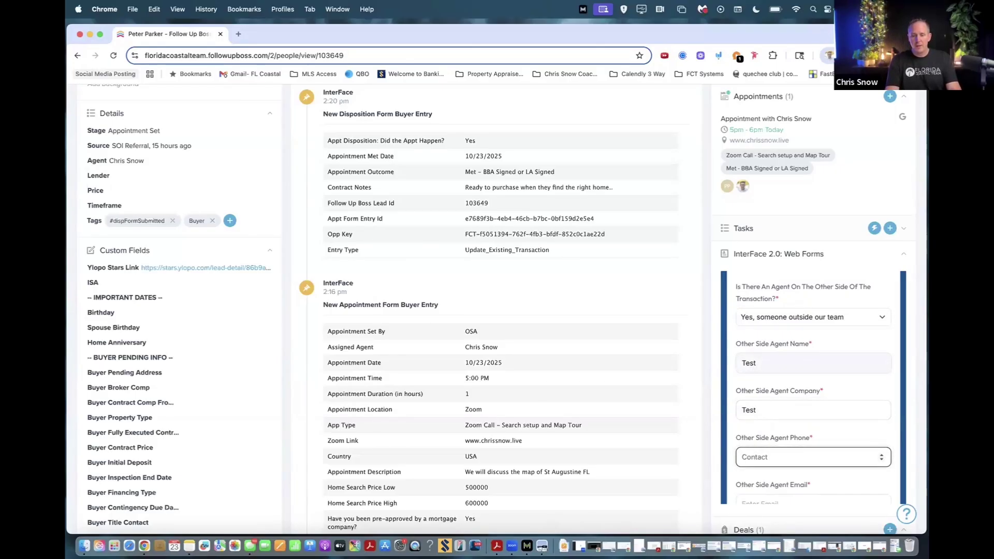
{"action": "type", "text": "904-555-5555"}
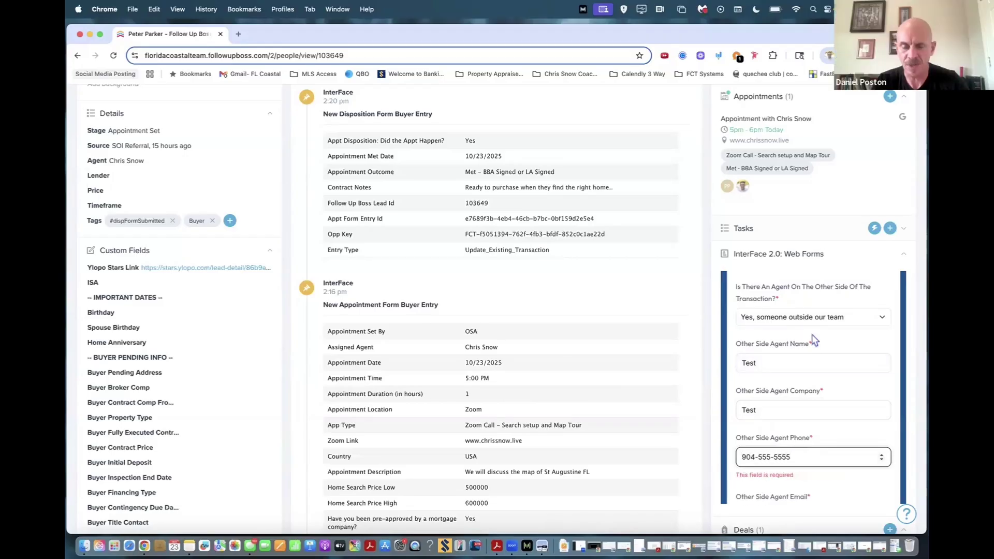
Enter the other-side agent's e-mail address.
{"action": "scroll", "coordinate": [803, 388], "scroll_direction": "down", "scroll_amount": 3}
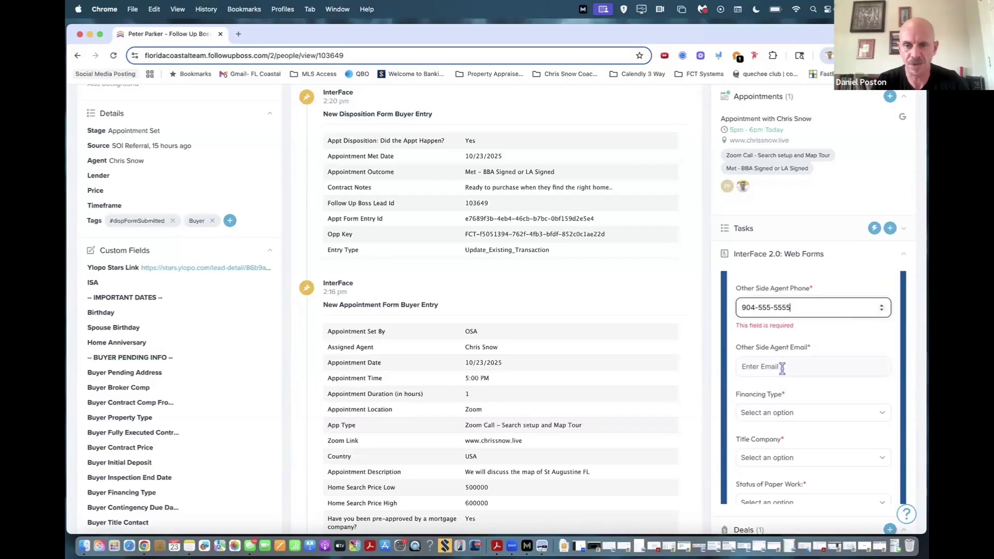
{"action": "left_click", "coordinate": [783, 366]}
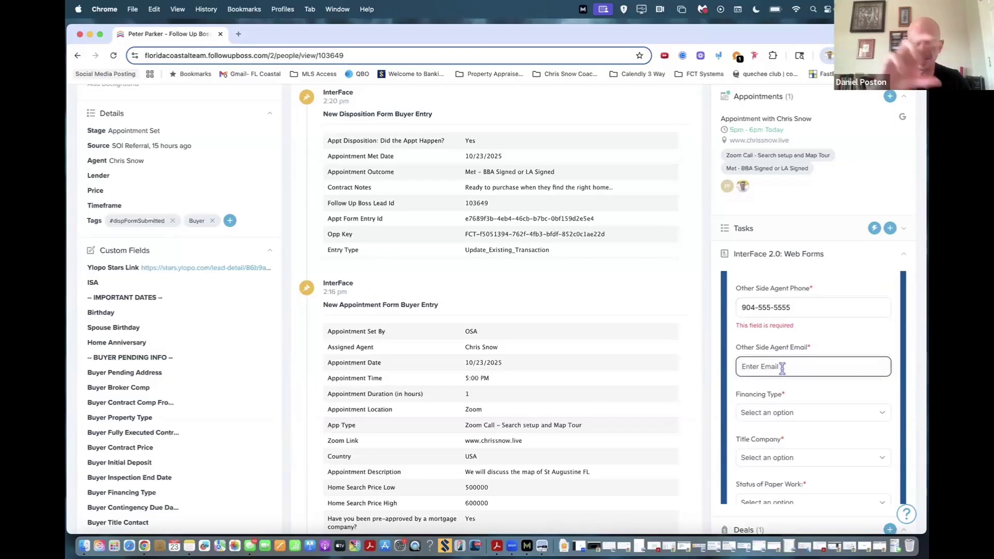
{"action": "type", "text": "test@test.com"}
{"action": "key", "text": "Tab"}
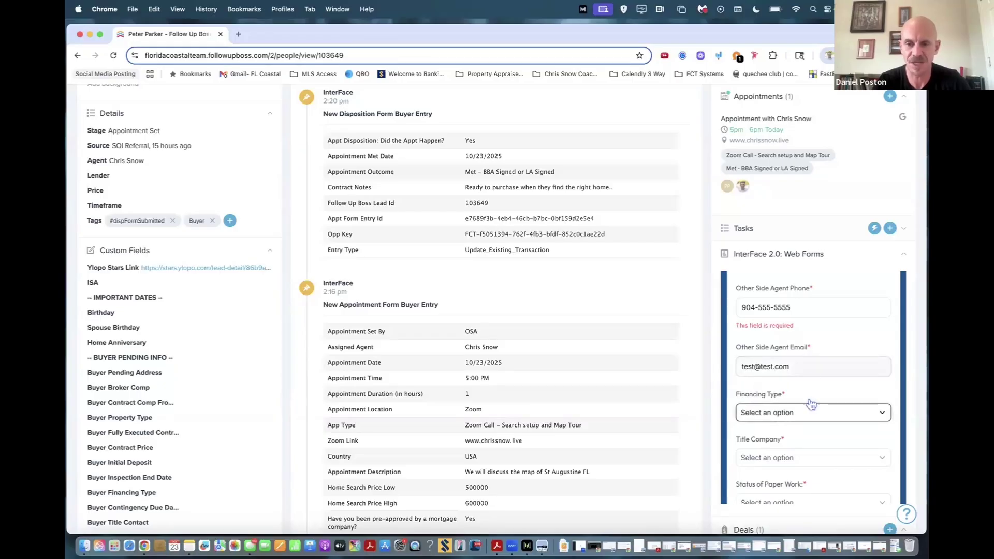
{"action": "scroll", "coordinate": [808, 382], "scroll_direction": "down", "scroll_amount": 3}
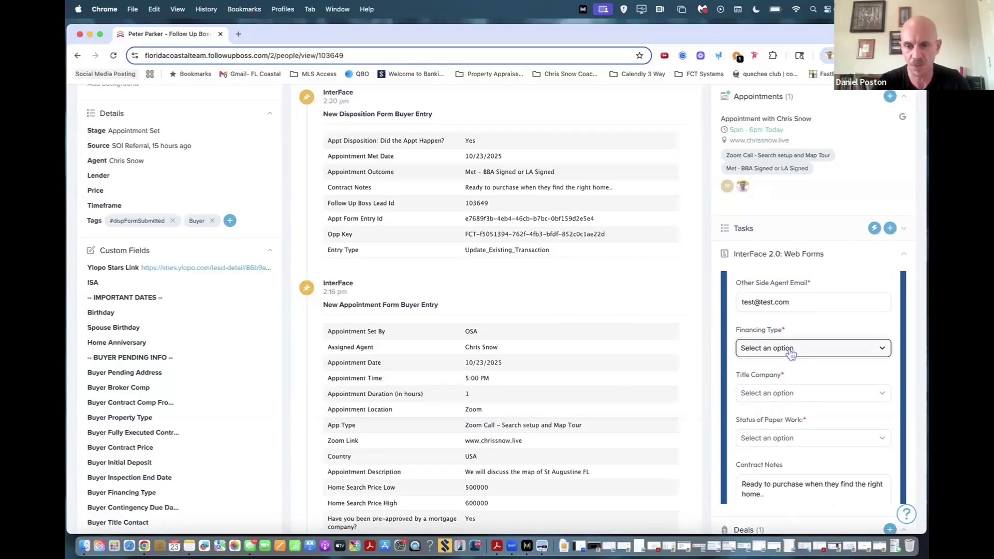
Choose Cash financing, Trademark Title as title company, and paperwork status In Dotloop and Google Drive.
{"action": "left_click", "coordinate": [791, 353]}
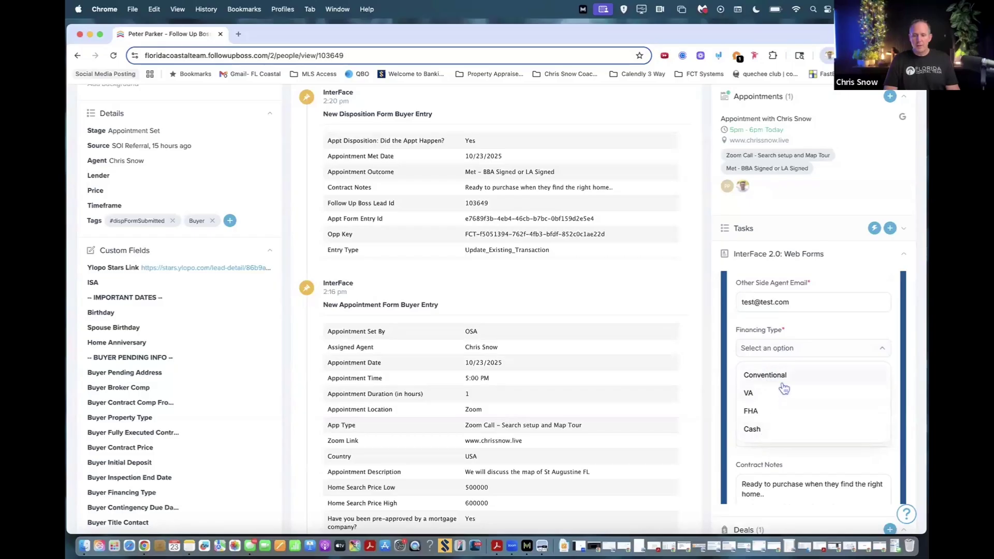
{"action": "left_click", "coordinate": [755, 430]}
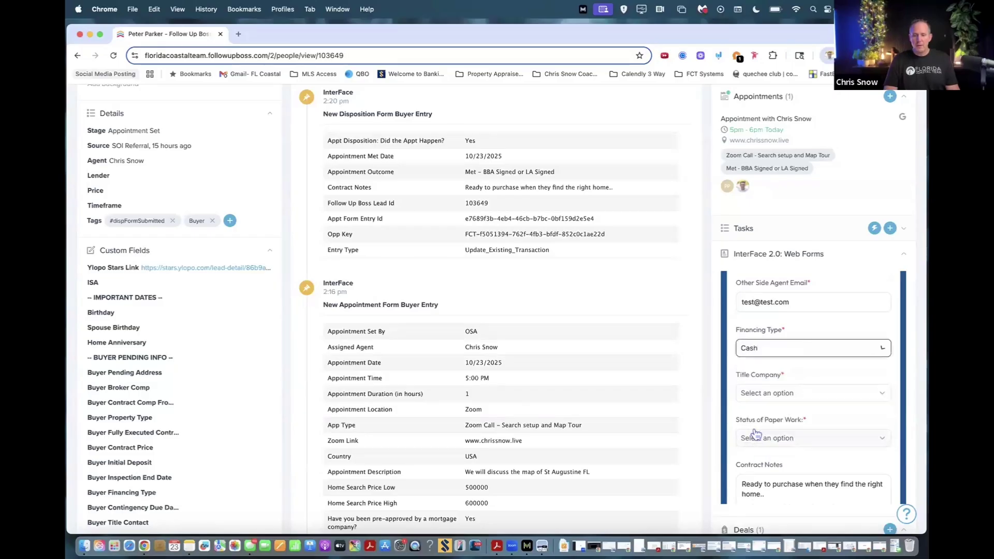
{"action": "left_click", "coordinate": [783, 384]}
{"action": "left_click", "coordinate": [786, 341]}
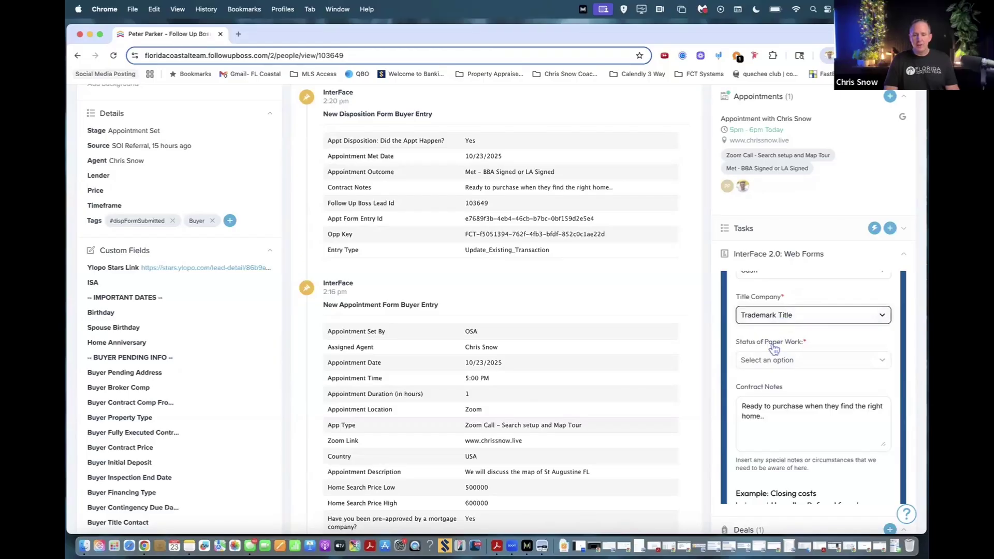
{"action": "left_click", "coordinate": [773, 363]}
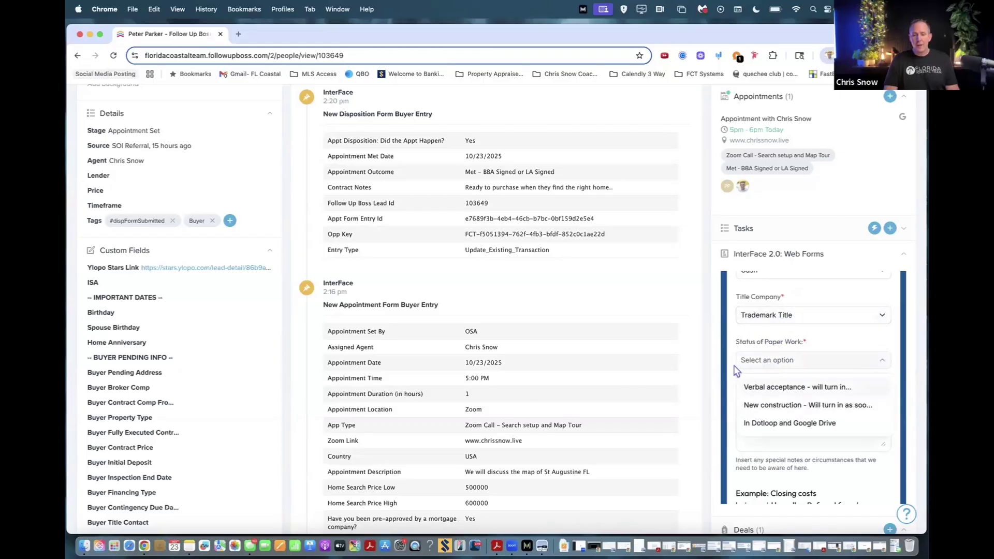
{"action": "left_click", "coordinate": [768, 424]}
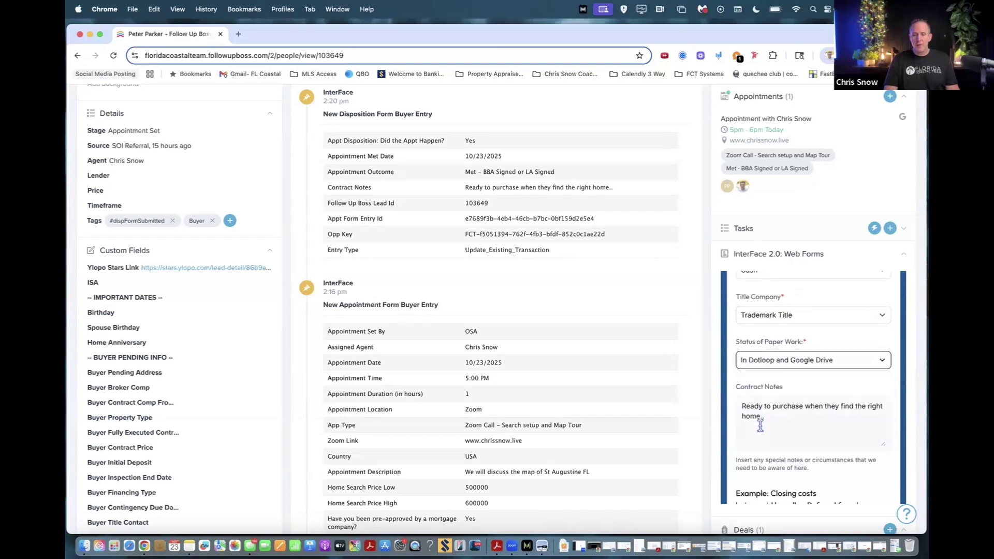
{"action": "scroll", "coordinate": [756, 403], "scroll_direction": "down", "scroll_amount": 2}
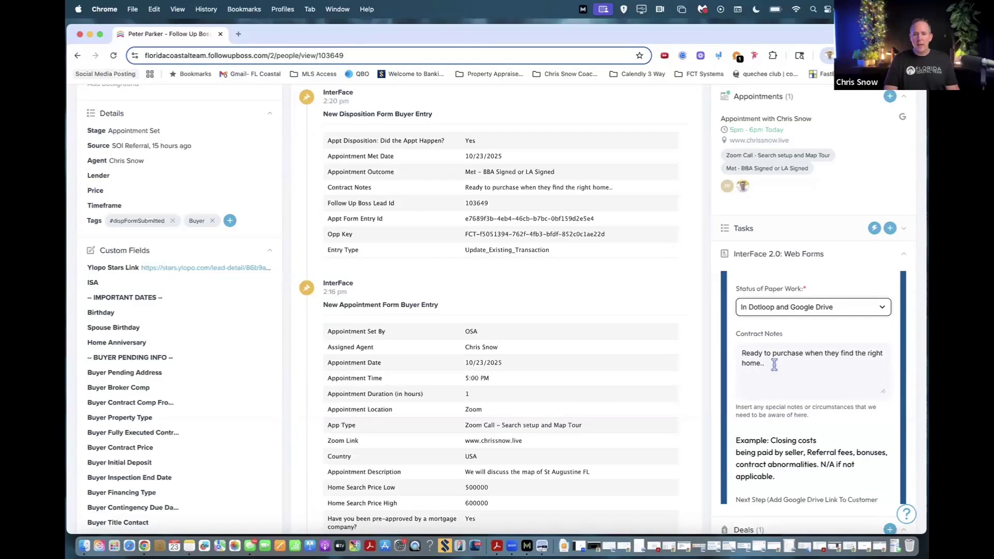
Review the Next Step and Contract Notes fields and submit the pending buyer form.
{"action": "scroll", "coordinate": [775, 366], "scroll_direction": "down", "scroll_amount": 2}
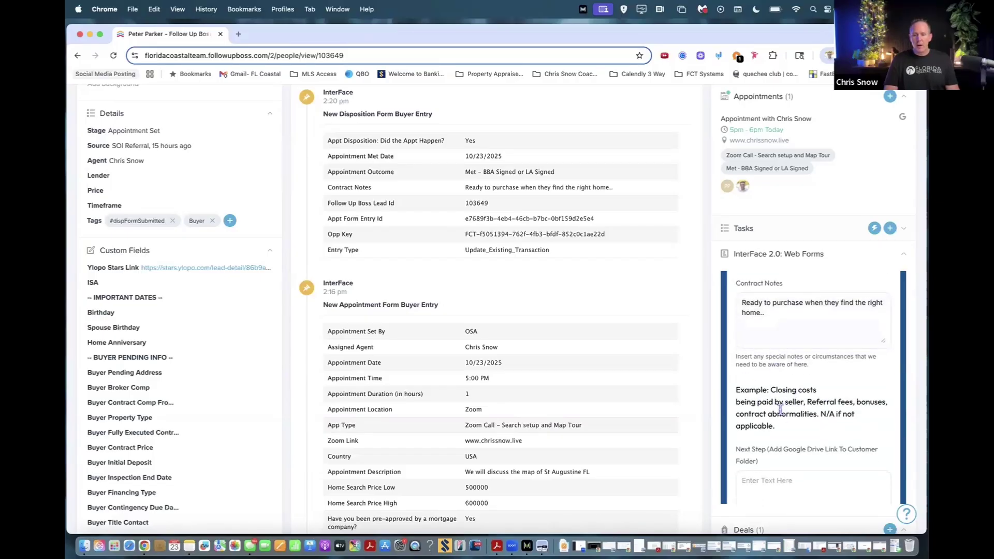
{"action": "scroll", "coordinate": [780, 430], "scroll_direction": "down", "scroll_amount": 1}
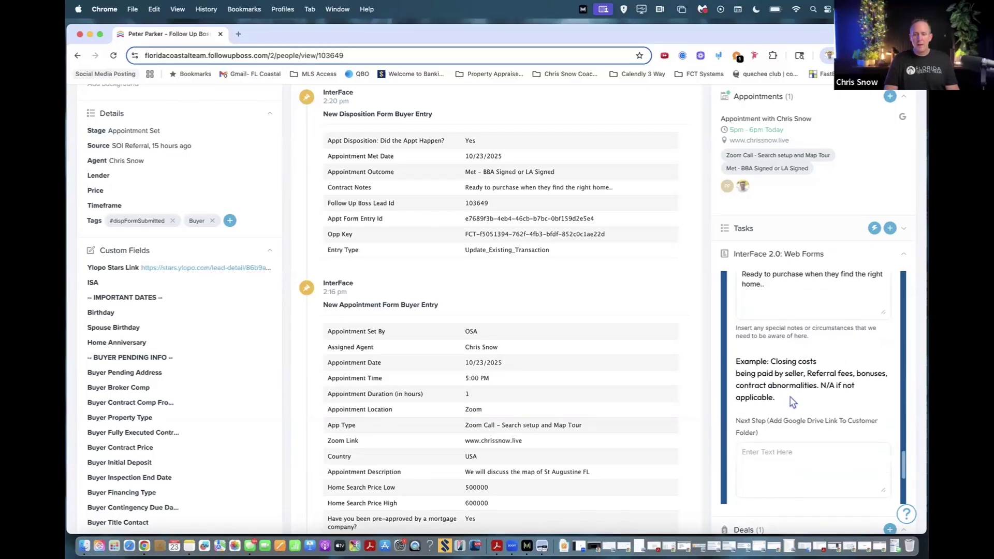
{"action": "scroll", "coordinate": [793, 402], "scroll_direction": "down", "scroll_amount": 2}
{"action": "left_click", "coordinate": [755, 384]}
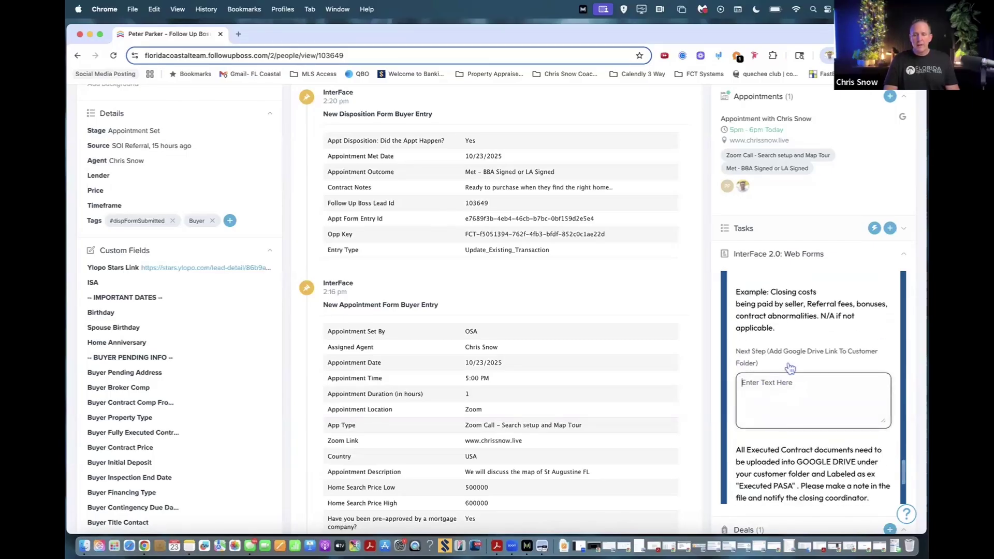
{"action": "scroll", "coordinate": [790, 367], "scroll_direction": "up", "scroll_amount": 4}
{"action": "left_click", "coordinate": [778, 334]}
{"action": "scroll", "coordinate": [776, 358], "scroll_direction": "down", "scroll_amount": 5}
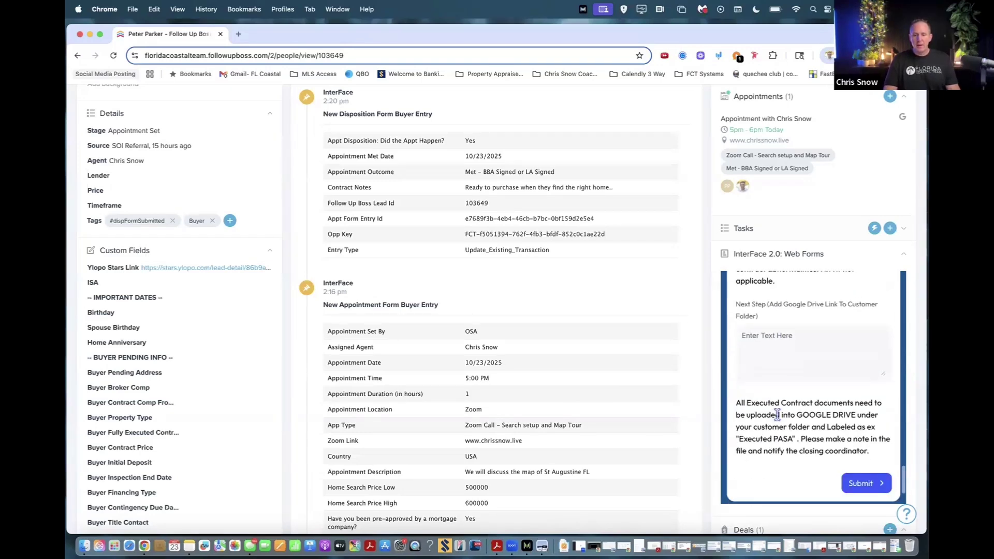
{"action": "left_click", "coordinate": [861, 458]}
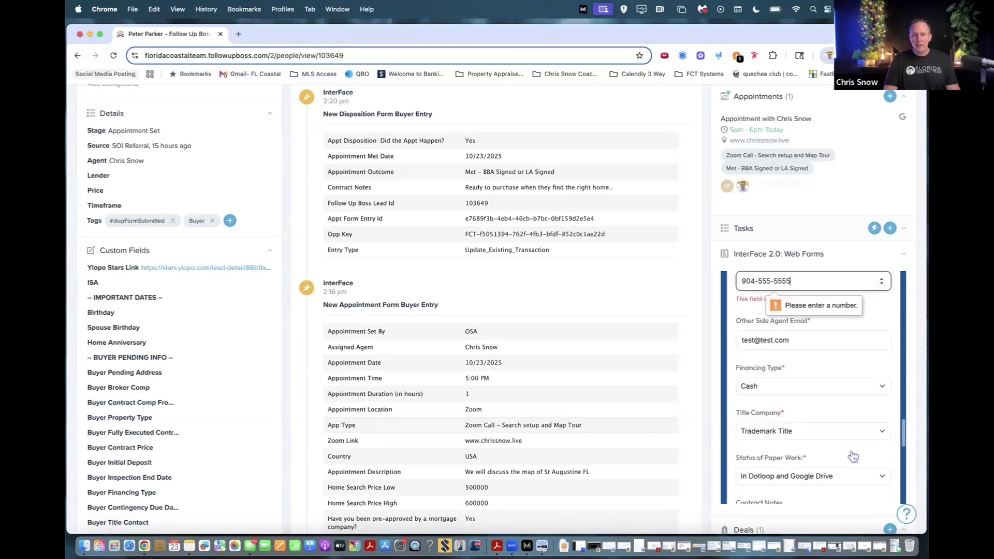
Remove the leftover dash from the other-side agent's phone and resubmit the form.
{"action": "left_click", "coordinate": [759, 281]}
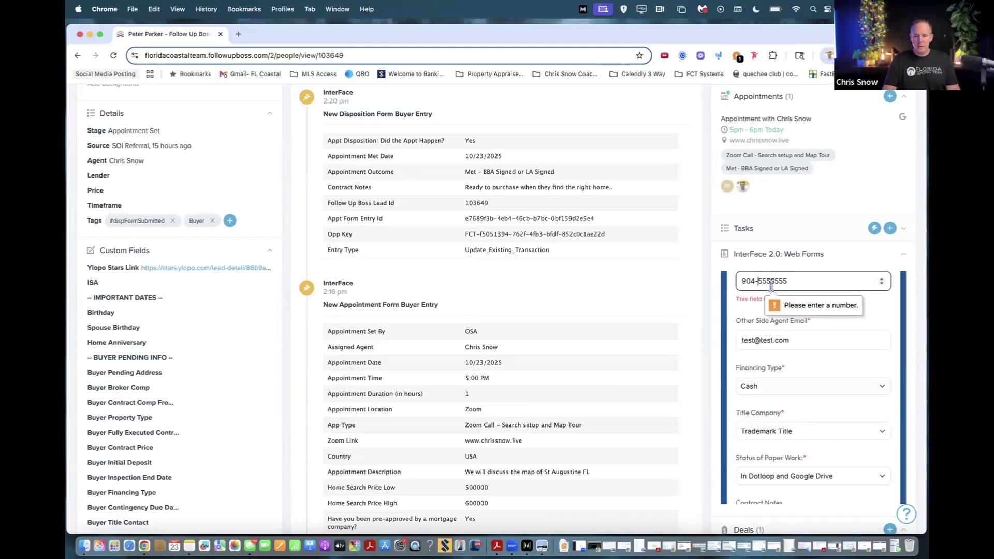
{"action": "key", "text": "BackSpace"}
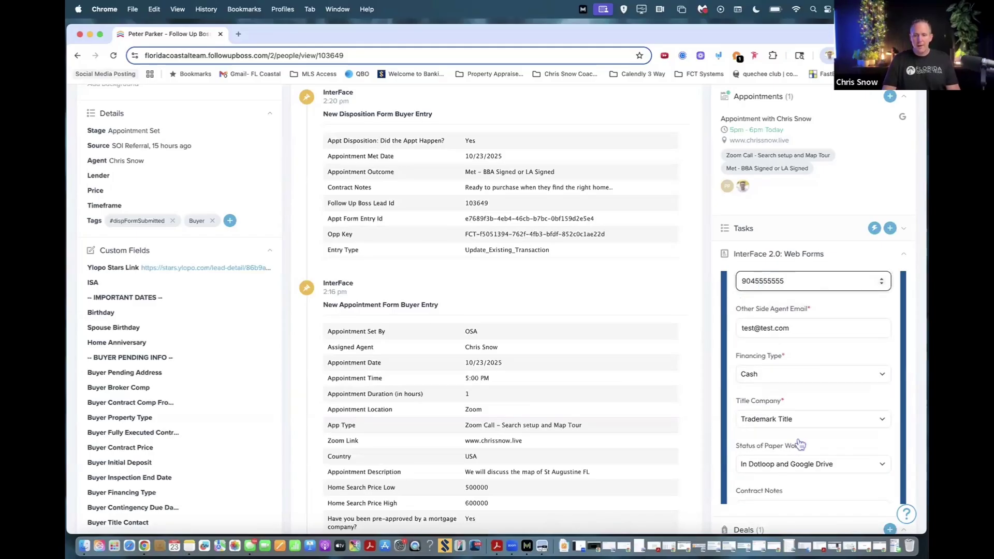
{"action": "scroll", "coordinate": [808, 446], "scroll_direction": "down", "scroll_amount": 5}
{"action": "left_click", "coordinate": [857, 414]}
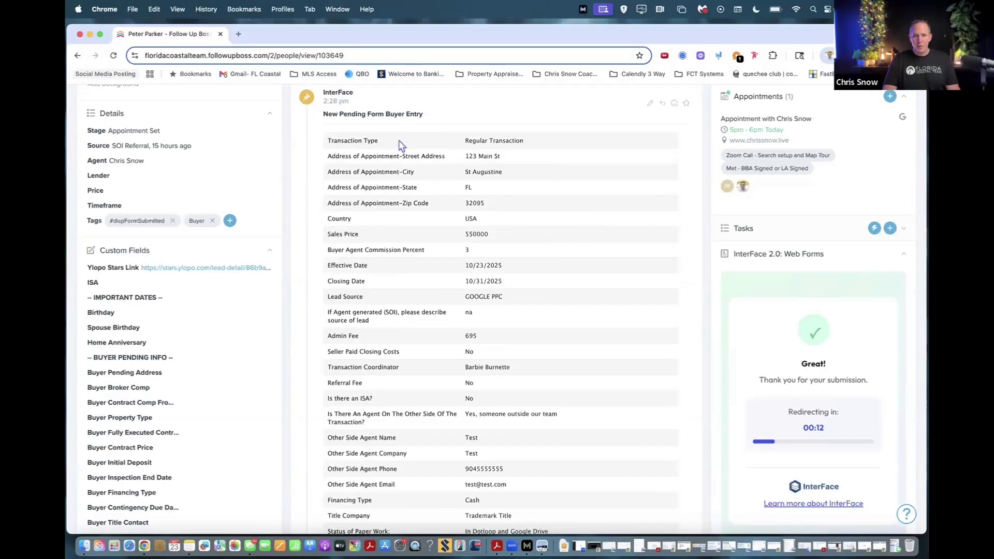
Scroll the reloaded contact record to check the Under Contract status and buyer pending fields.
{"action": "scroll", "coordinate": [485, 280], "scroll_direction": "down", "scroll_amount": 3}
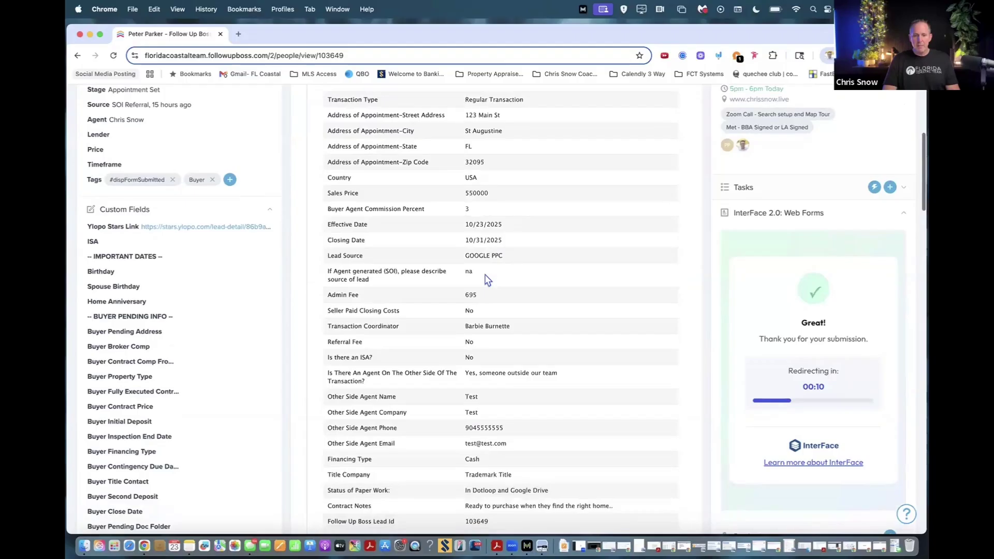
{"action": "scroll", "coordinate": [491, 278], "scroll_direction": "up", "scroll_amount": 3}
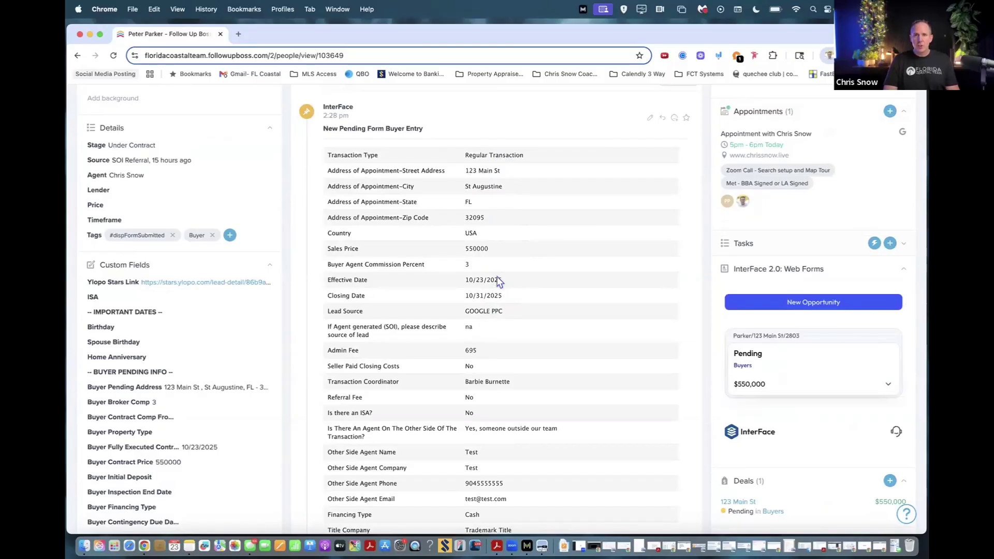
{"action": "scroll", "coordinate": [526, 326], "scroll_direction": "down", "scroll_amount": 2}
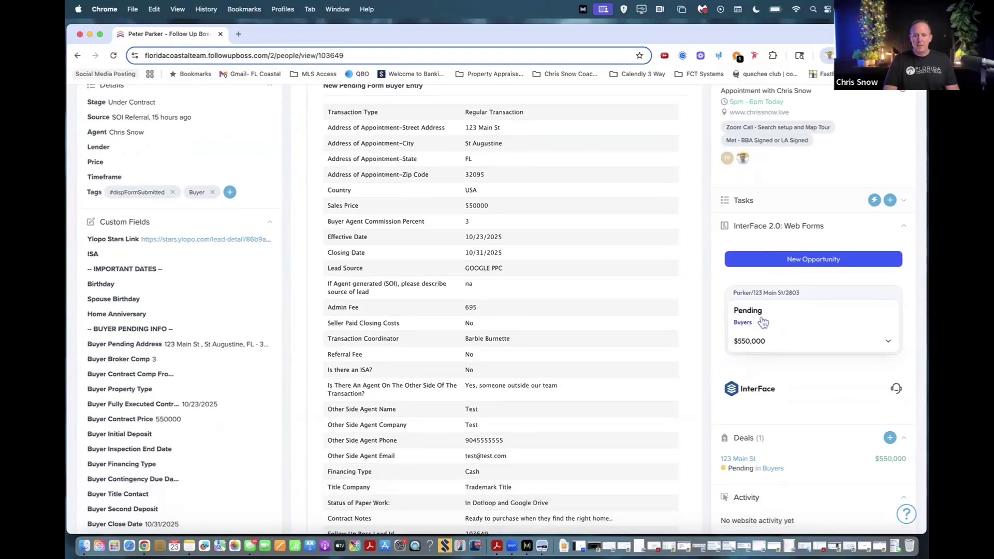
{"action": "scroll", "coordinate": [769, 347], "scroll_direction": "down", "scroll_amount": 5}
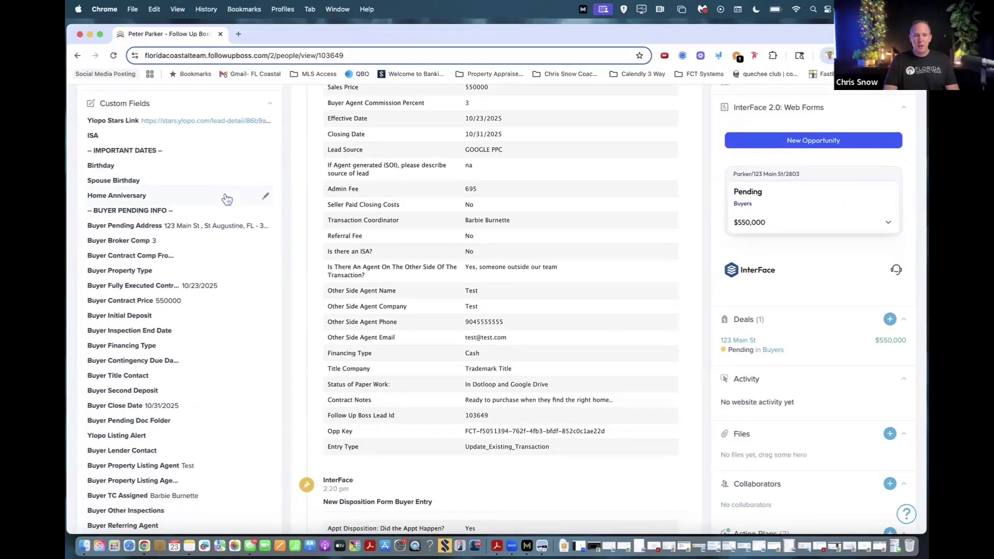
{"action": "scroll", "coordinate": [226, 198], "scroll_direction": "up", "scroll_amount": 5}
{"action": "scroll", "coordinate": [227, 199], "scroll_direction": "up", "scroll_amount": 3}
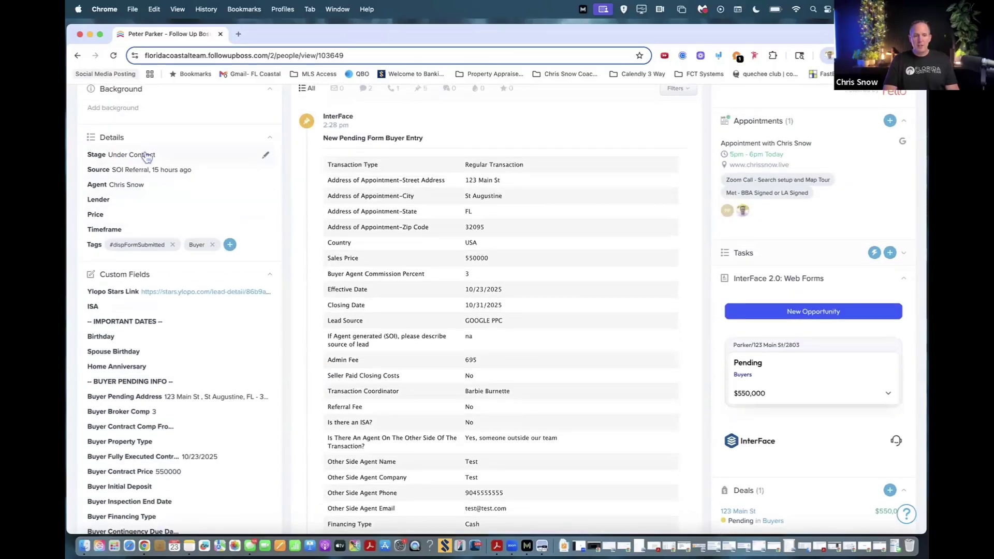
{"action": "scroll", "coordinate": [653, 210], "scroll_direction": "up", "scroll_amount": 3}
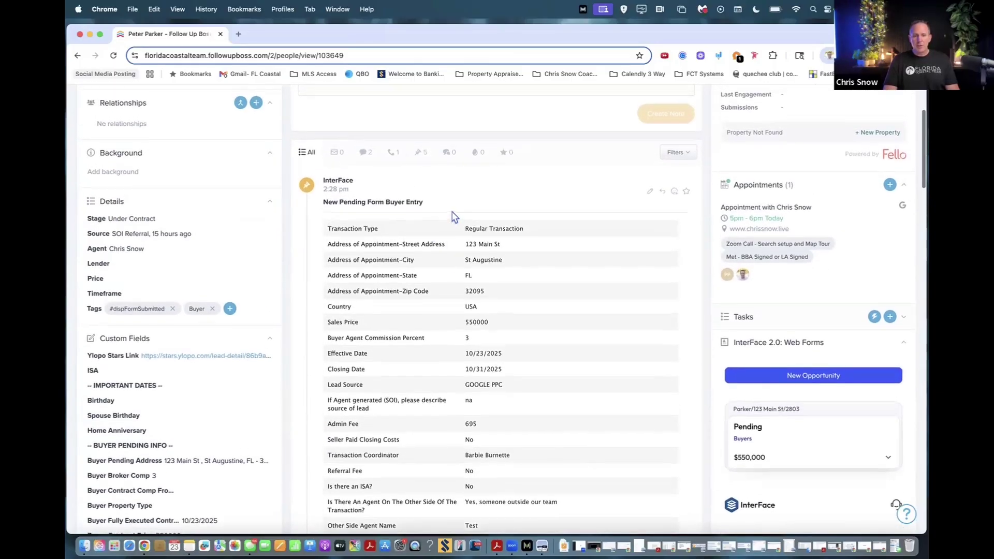
{"action": "scroll", "coordinate": [564, 211], "scroll_direction": "down", "scroll_amount": 3}
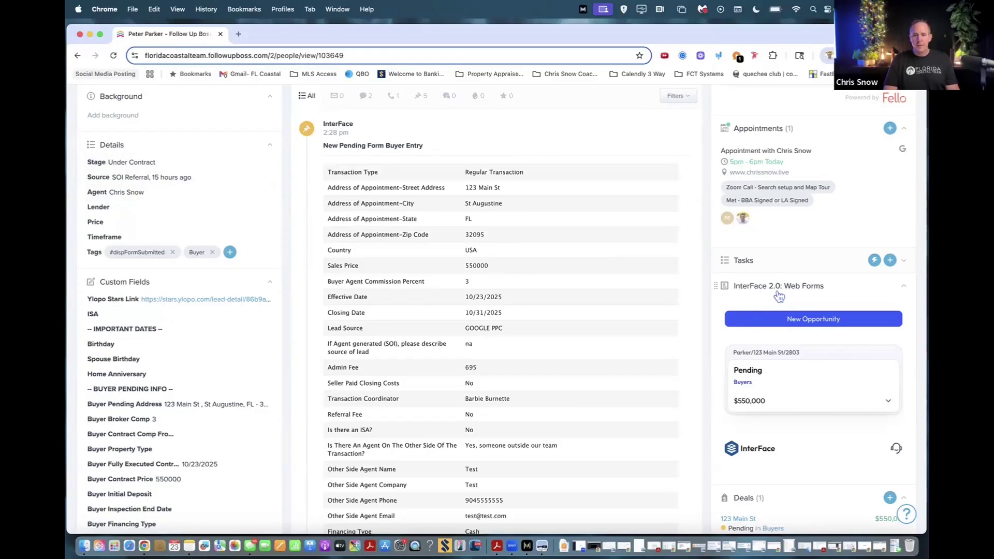
{"action": "scroll", "coordinate": [781, 274], "scroll_direction": "down", "scroll_amount": 3}
{"action": "scroll", "coordinate": [780, 271], "scroll_direction": "down", "scroll_amount": 2}
{"action": "scroll", "coordinate": [786, 169], "scroll_direction": "up", "scroll_amount": 3}
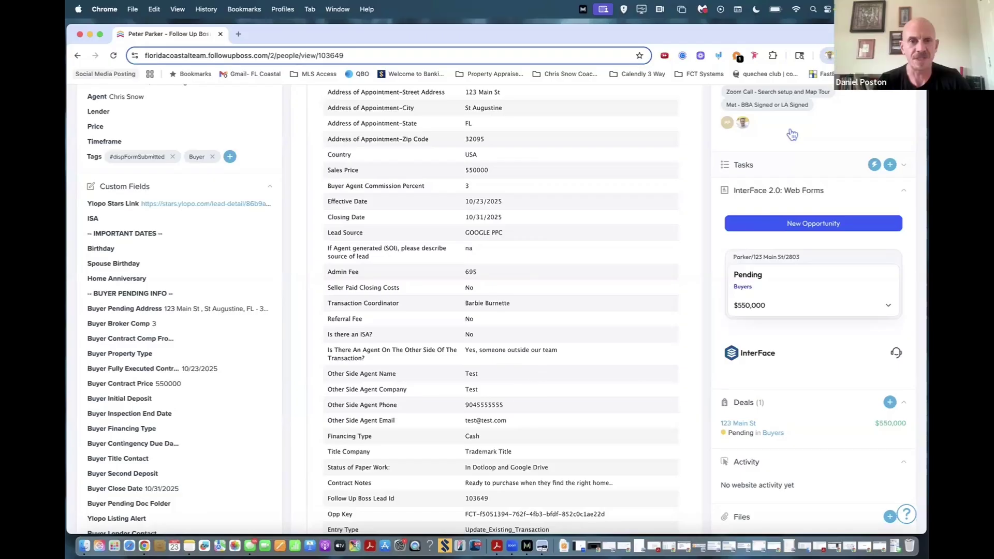
{"action": "scroll", "coordinate": [772, 294], "scroll_direction": "down", "scroll_amount": 3}
{"action": "scroll", "coordinate": [772, 294], "scroll_direction": "down", "scroll_amount": 5}
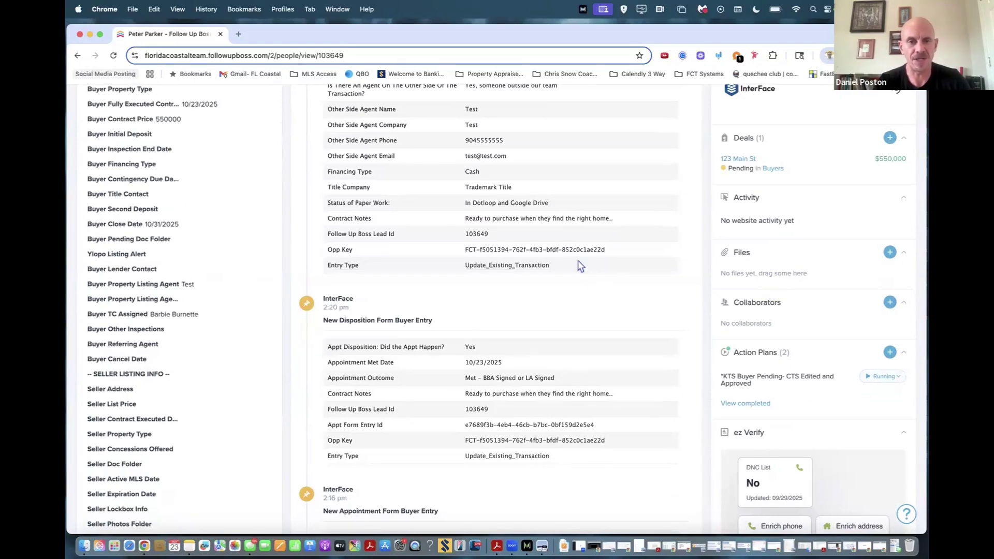
{"action": "scroll", "coordinate": [578, 260], "scroll_direction": "up", "scroll_amount": 2}
{"action": "scroll", "coordinate": [578, 260], "scroll_direction": "up", "scroll_amount": 15}
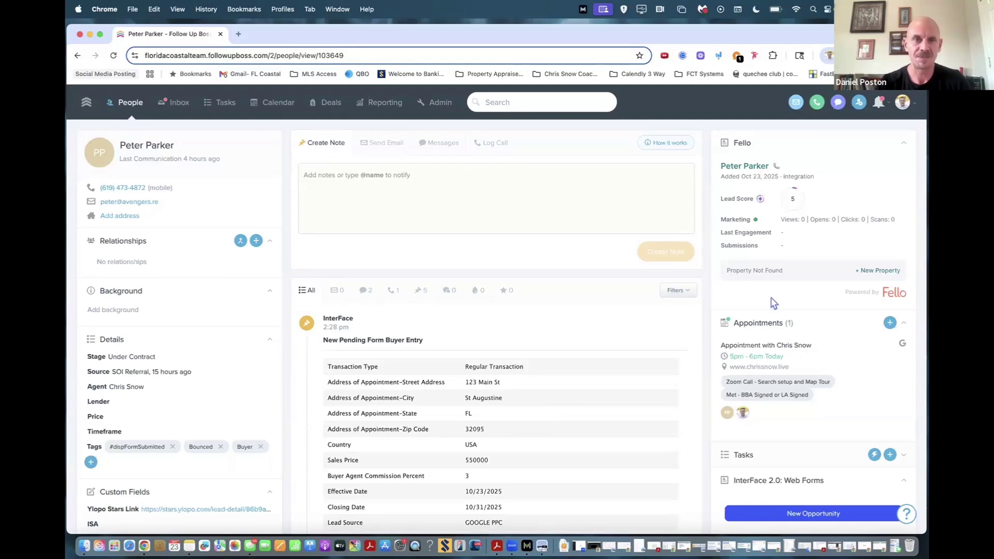
{"action": "scroll", "coordinate": [771, 306], "scroll_direction": "down", "scroll_amount": 5}
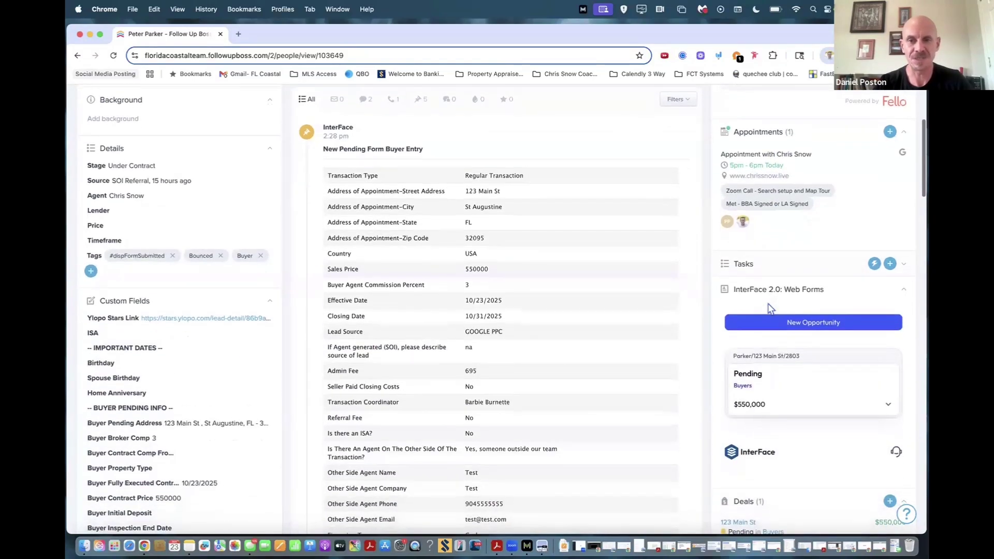